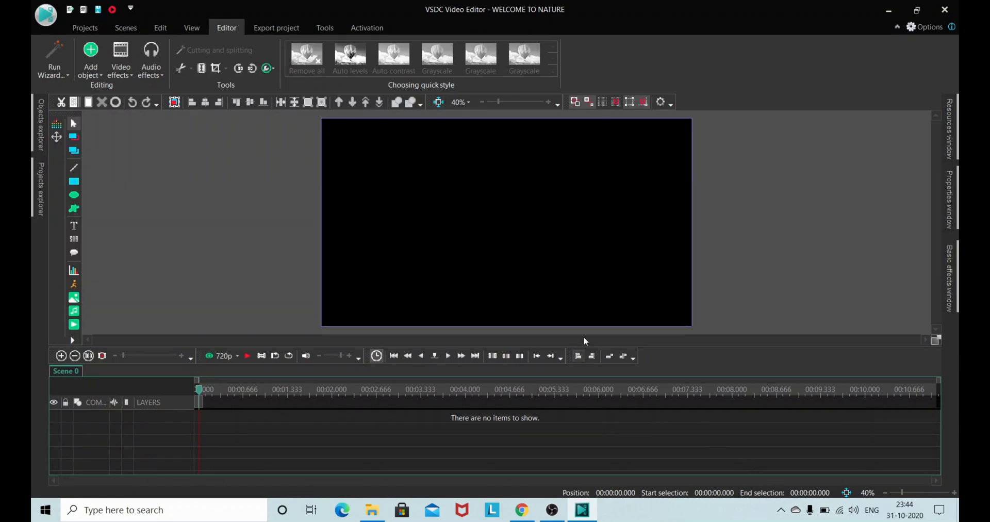
Step: Draw a thin vertical white rectangle near the left edge of the scene, starting from the cursor position
{"action": "left_click_drag", "start_coordinate": [583, 346], "coordinate": [583, 380]}
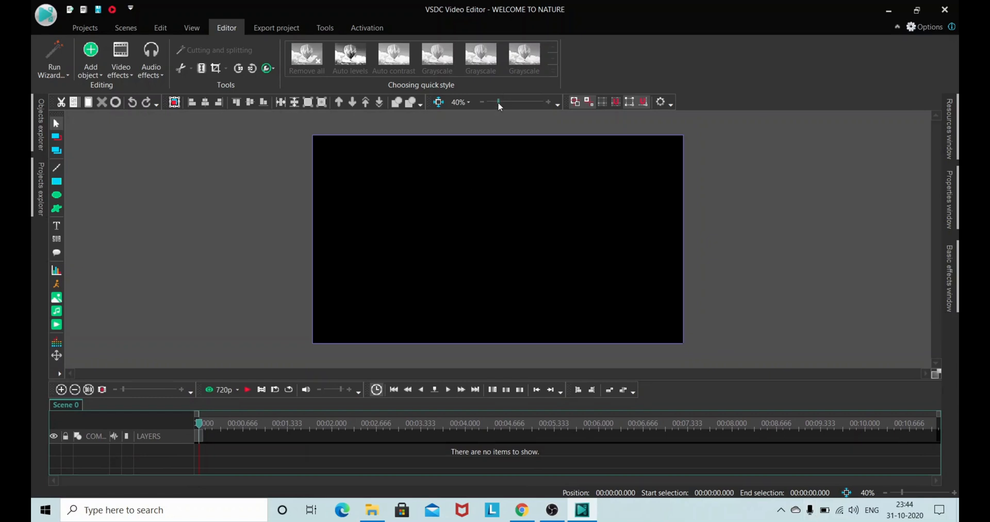
{"action": "left_click_drag", "start_coordinate": [499, 105], "coordinate": [501, 106]}
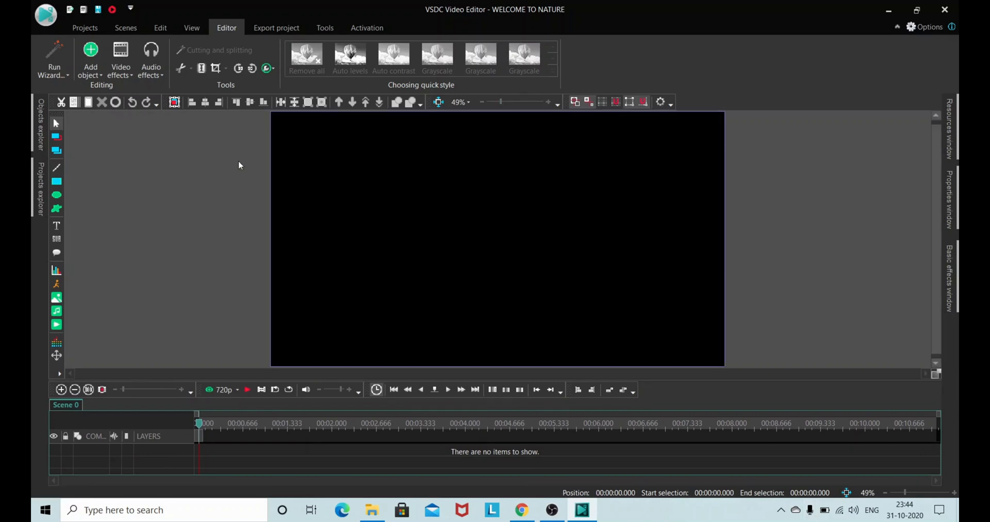
{"action": "left_click", "coordinate": [55, 186]}
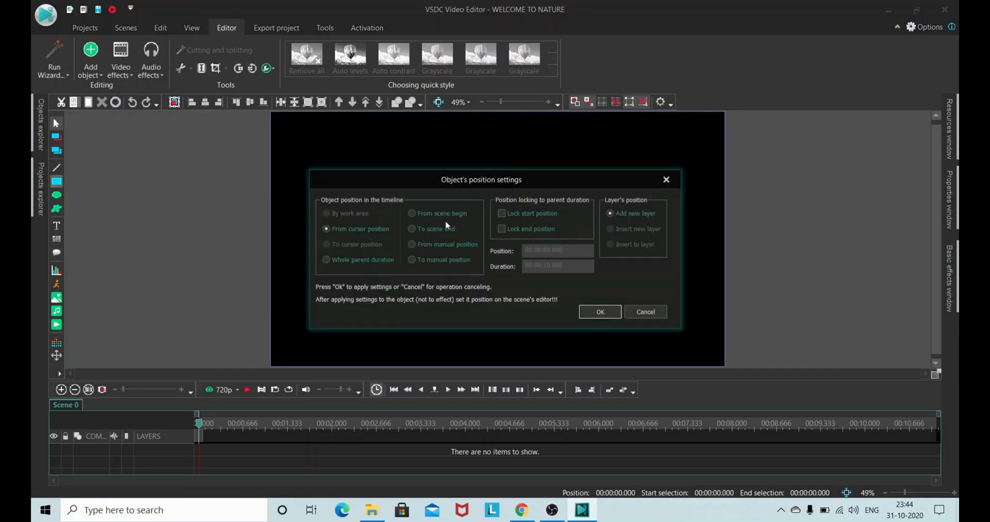
{"action": "left_click", "coordinate": [601, 313]}
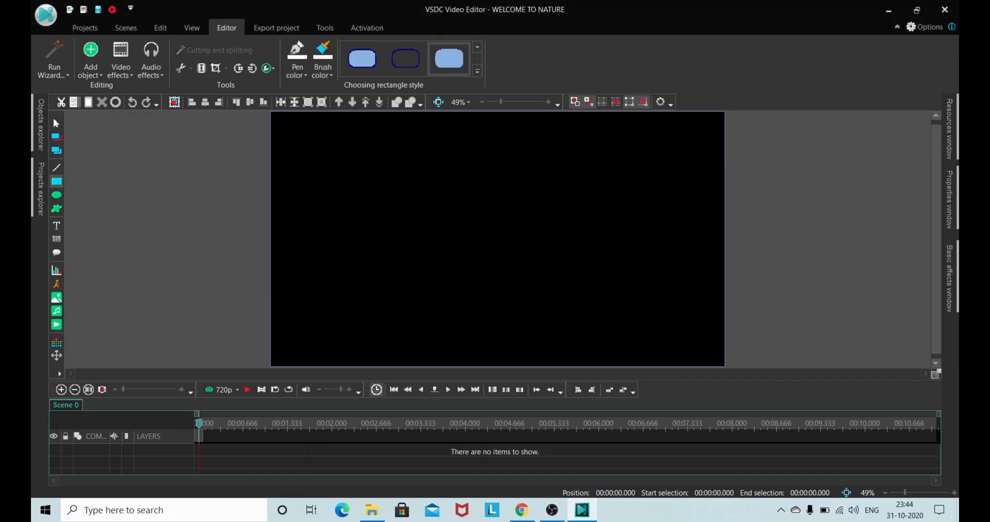
{"action": "mouse_move", "coordinate": [303, 192]}
{"action": "left_mouse_down"}
{"action": "mouse_move", "coordinate": [326, 269]}
{"action": "mouse_move", "coordinate": [318, 287]}
{"action": "mouse_move", "coordinate": [314, 266]}
{"action": "left_mouse_up"}
{"action": "left_click", "coordinate": [210, 220]}
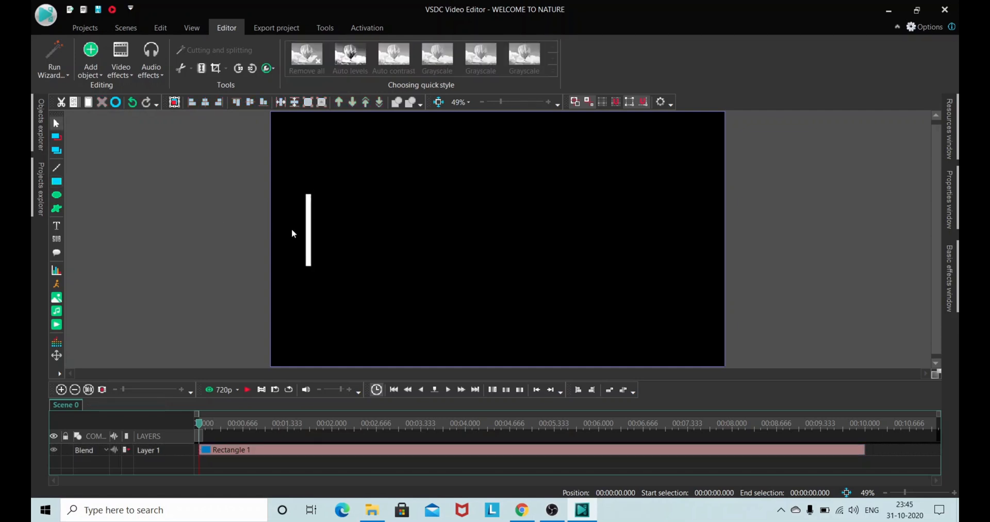
Step: Narrow the bar slightly and apply the square-cornered rectangle style with fill and no outline
{"action": "left_click", "coordinate": [307, 239]}
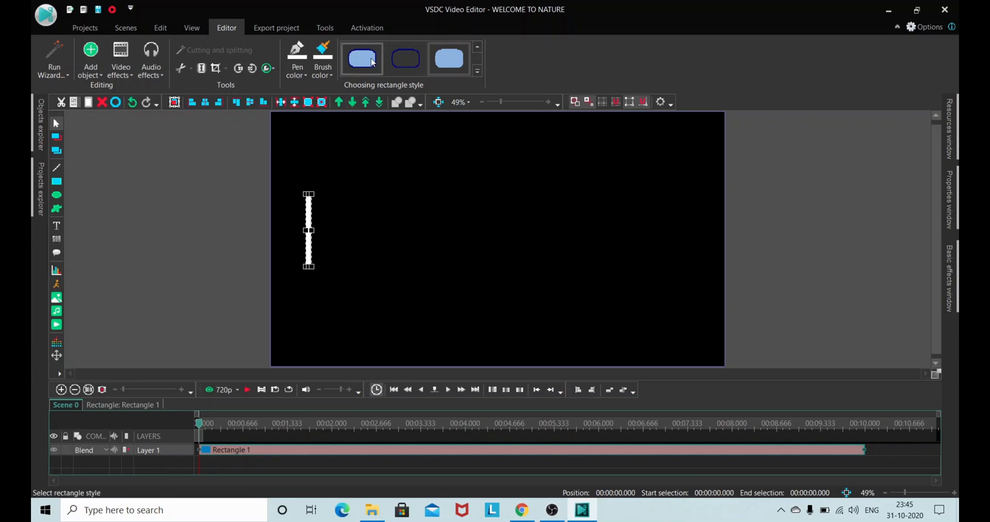
{"action": "left_click", "coordinate": [230, 226]}
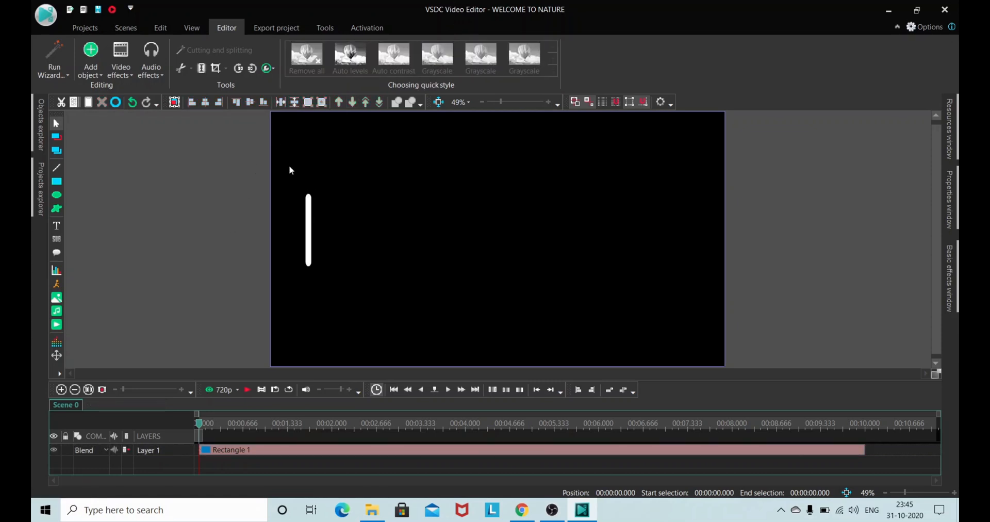
{"action": "left_click", "coordinate": [309, 231]}
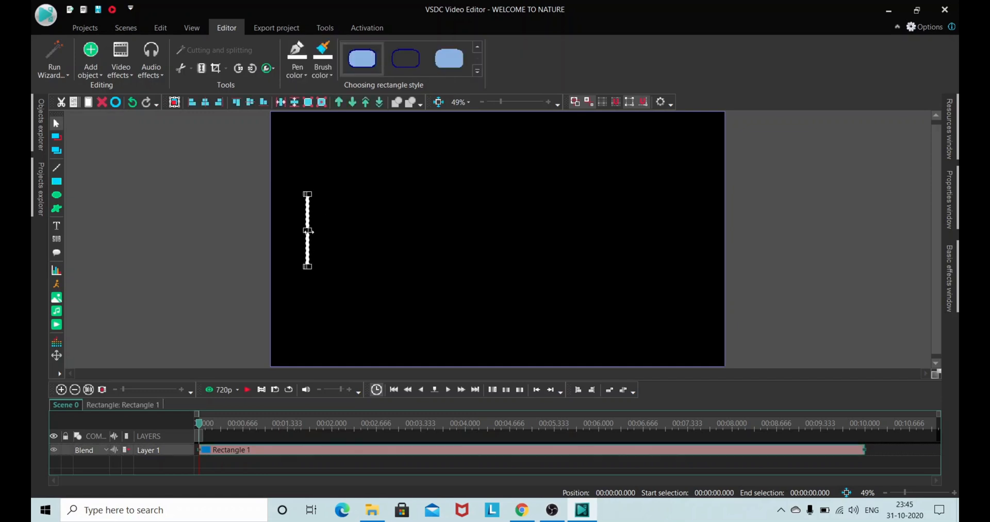
{"action": "left_click", "coordinate": [476, 72]}
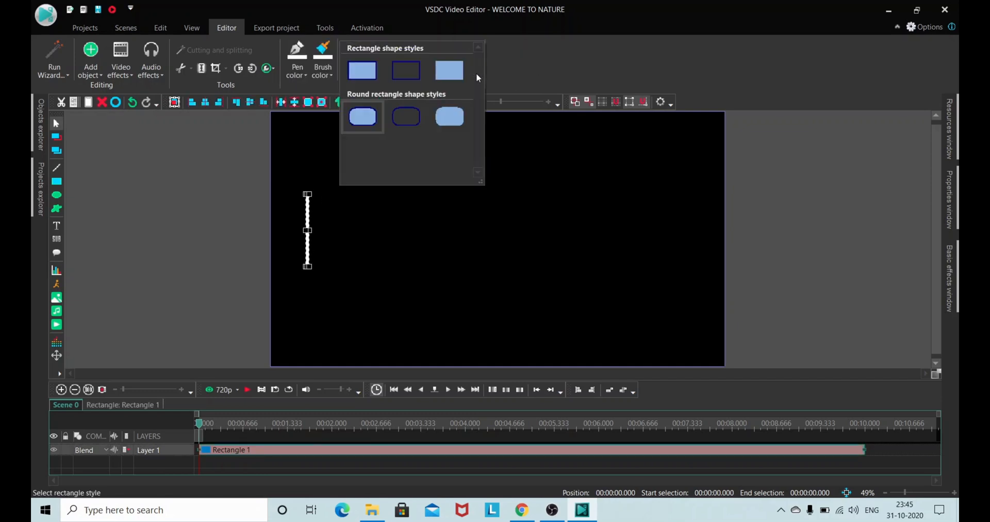
{"action": "left_click", "coordinate": [442, 82]}
{"action": "left_click", "coordinate": [212, 249]}
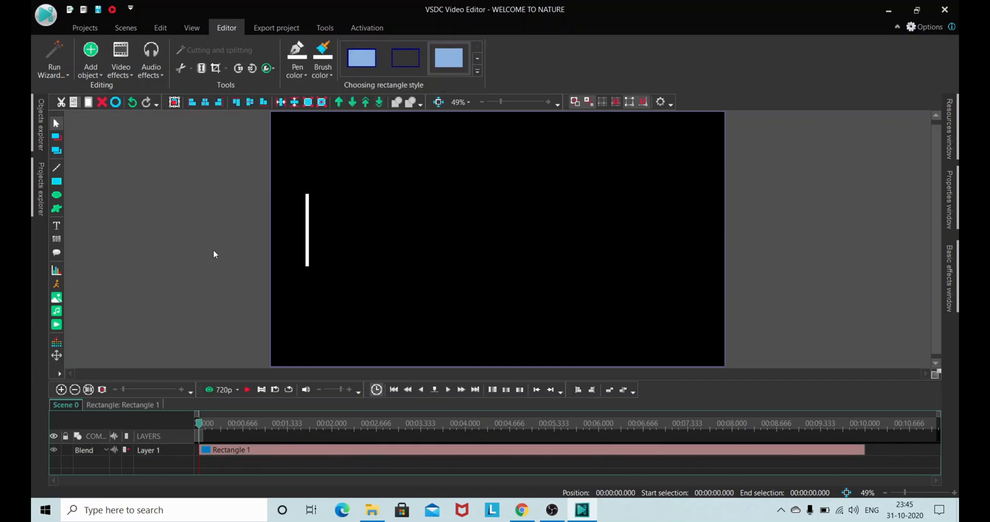
Step: Centre the bar horizontally and vertically in the scene
{"action": "left_click", "coordinate": [307, 234]}
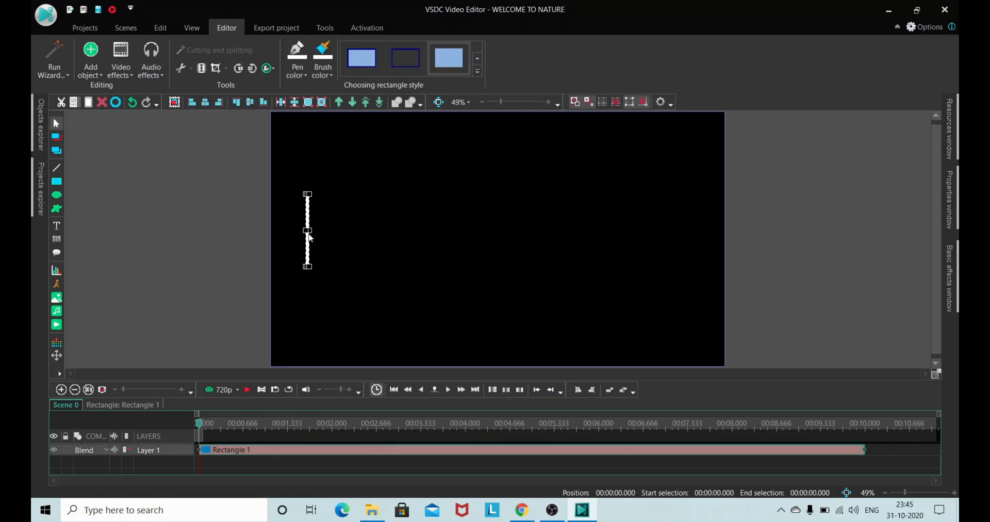
{"action": "left_click", "coordinate": [206, 103]}
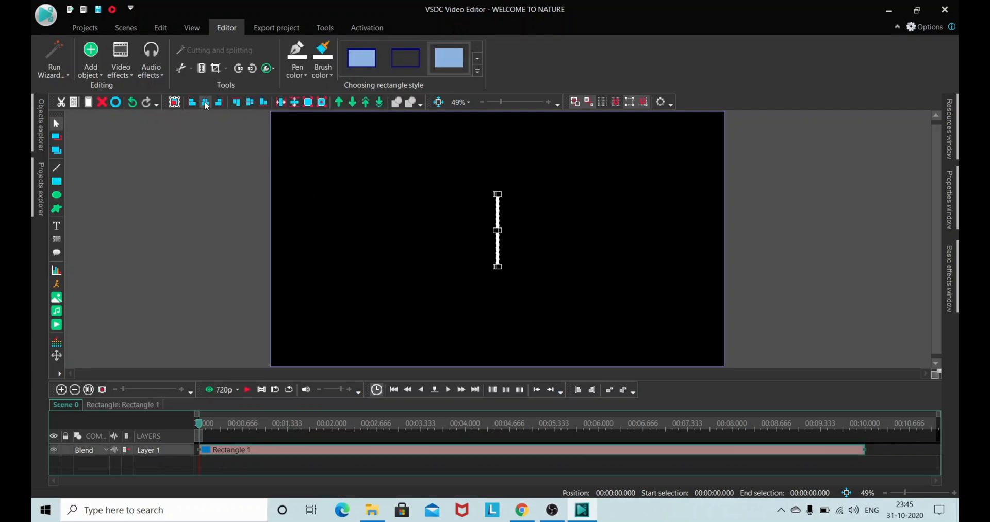
{"action": "left_click", "coordinate": [249, 106]}
{"action": "left_click", "coordinate": [245, 223]}
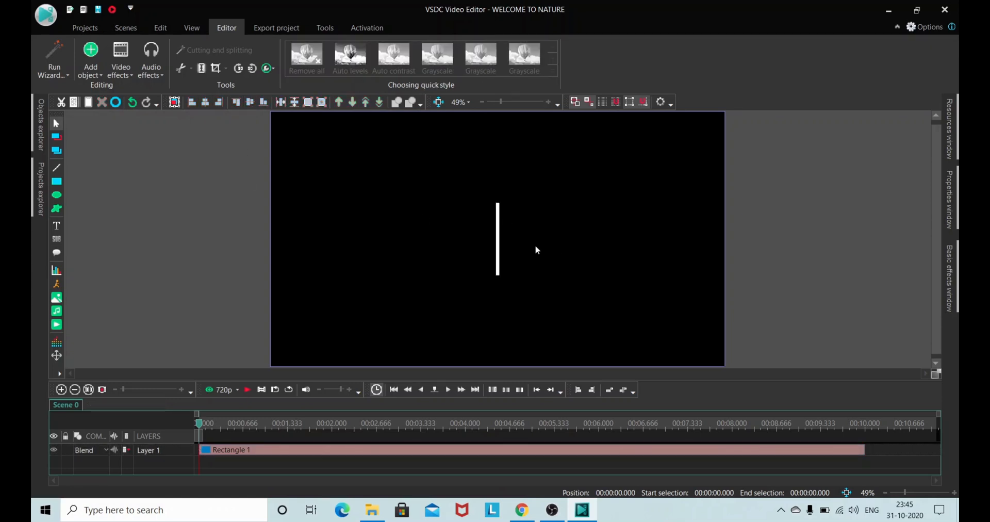
Step: Fine-tune the white bar's width, leaving it slightly wider
{"action": "left_click", "coordinate": [497, 241]}
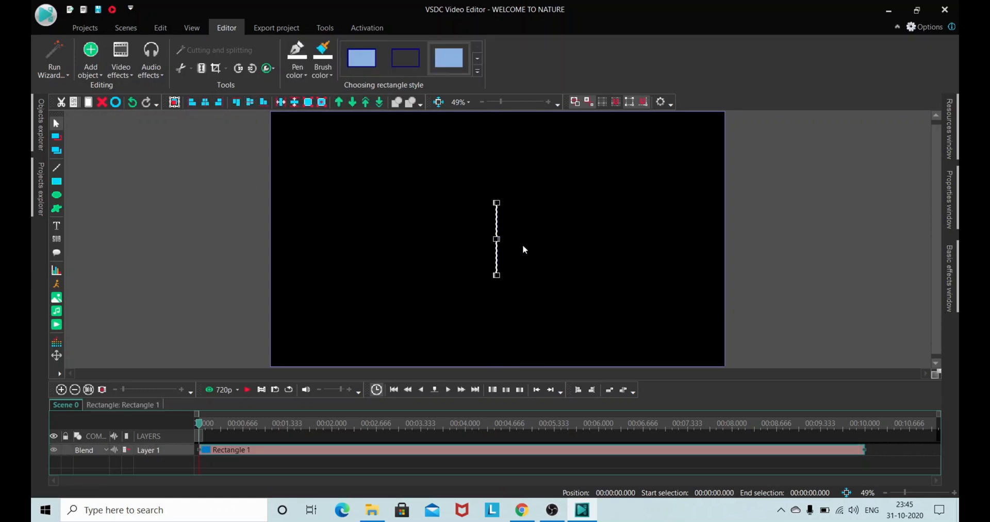
{"action": "left_click_drag", "start_coordinate": [496, 239], "coordinate": [499, 238]}
{"action": "left_click", "coordinate": [509, 238]}
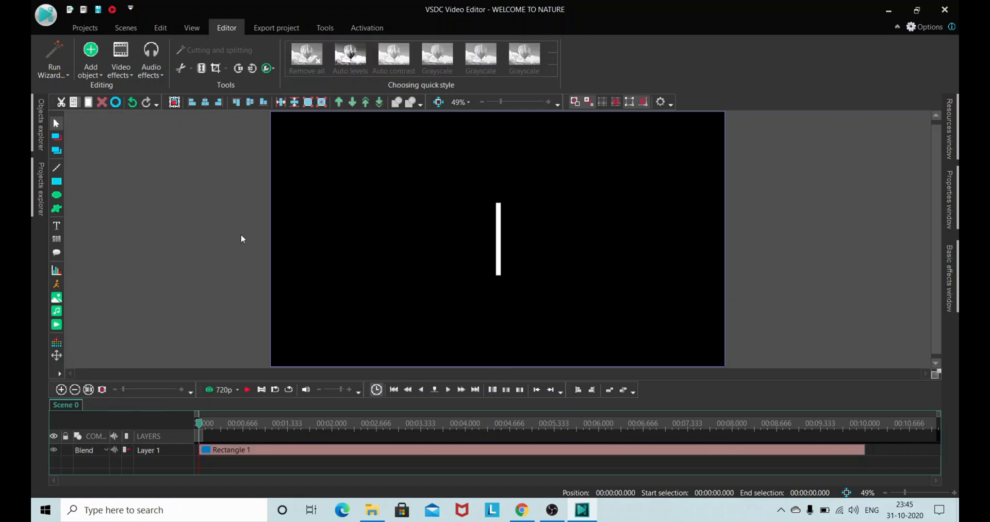
Step: Move the bar close to the scene's left edge and centre it vertically
{"action": "left_click_drag", "start_coordinate": [499, 238], "coordinate": [296, 238]}
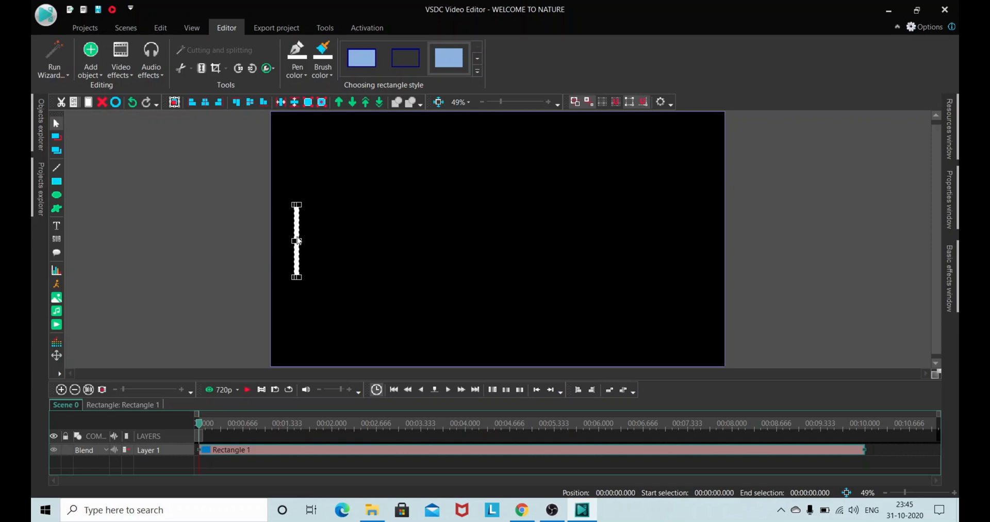
{"action": "left_click", "coordinate": [250, 102]}
{"action": "left_click", "coordinate": [257, 237]}
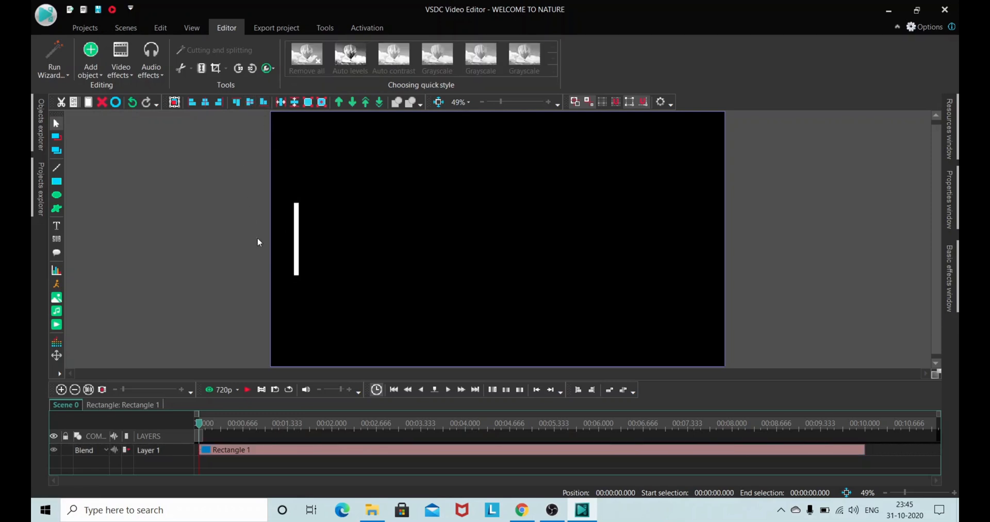
Step: Add a Wipe transition to the rectangle, positioned from the scene beginning
{"action": "left_click", "coordinate": [235, 450]}
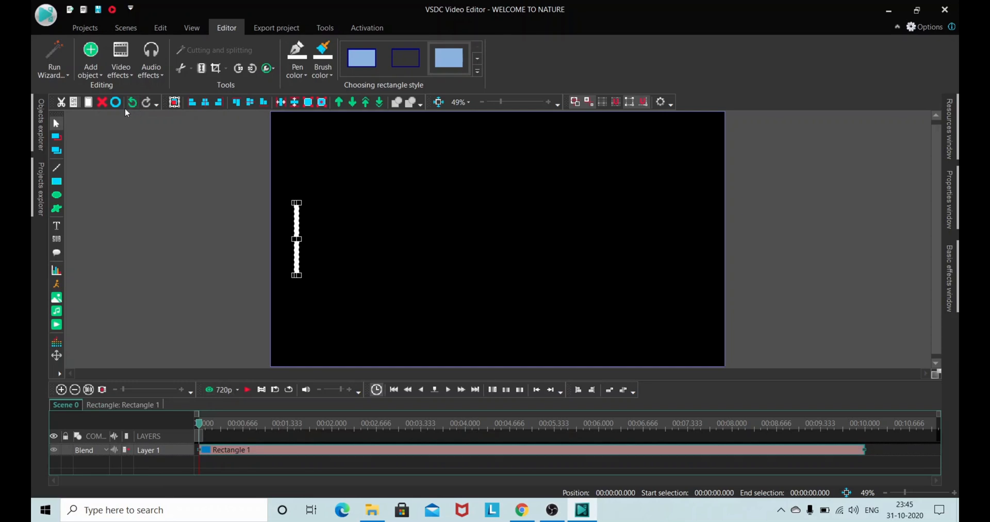
{"action": "left_click", "coordinate": [132, 75]}
{"action": "mouse_move", "coordinate": [145, 204]}
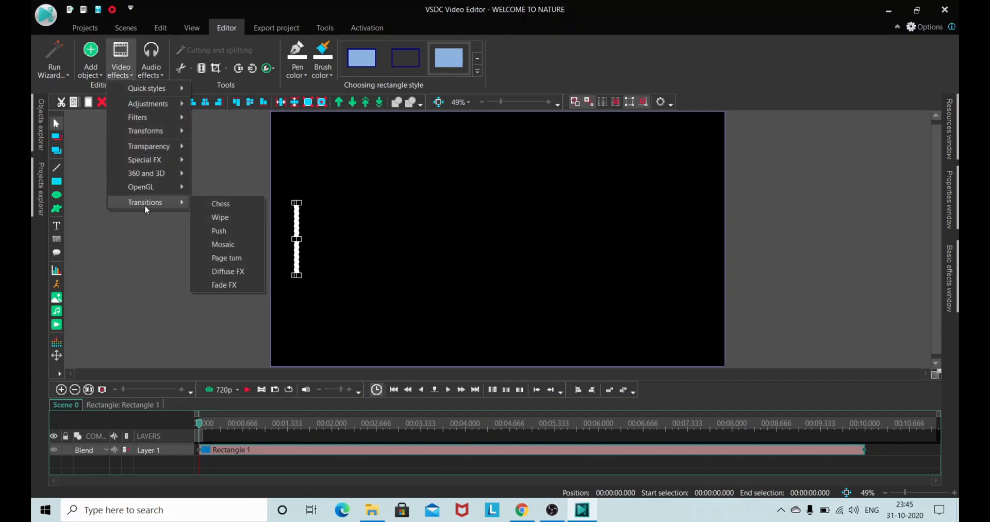
{"action": "left_click", "coordinate": [230, 218]}
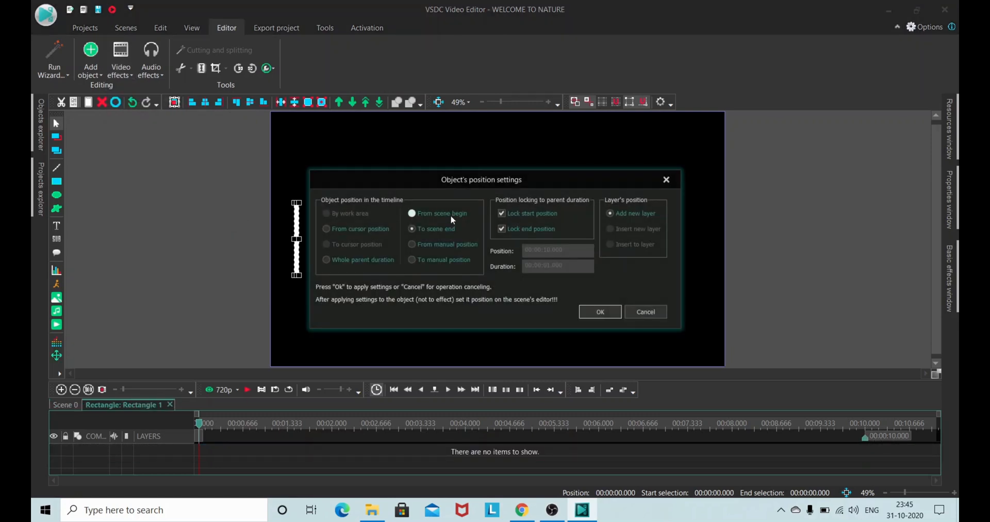
{"action": "left_click", "coordinate": [448, 215]}
{"action": "left_click", "coordinate": [598, 312]}
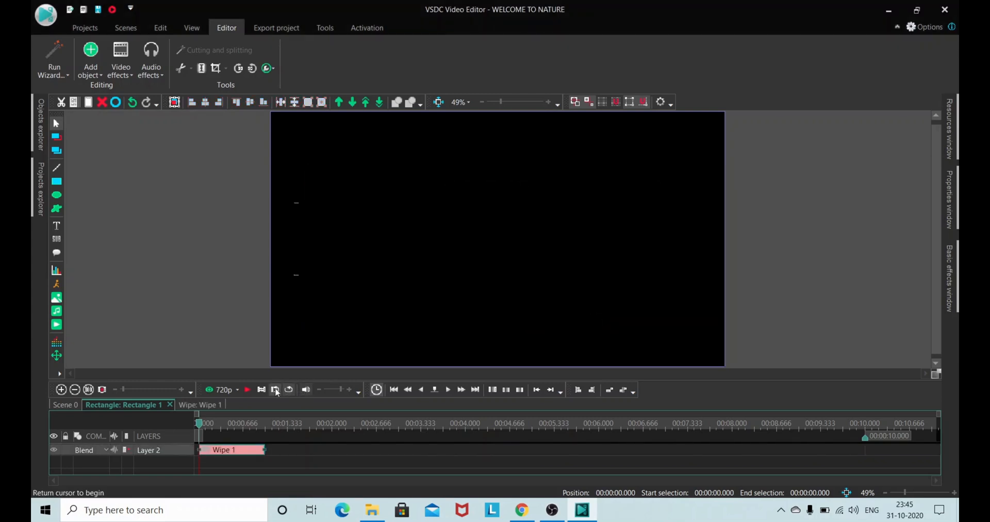
Step: Preview the wipe at 00:00:00.500 and set its mode to Vertical out
{"action": "left_click", "coordinate": [247, 390]}
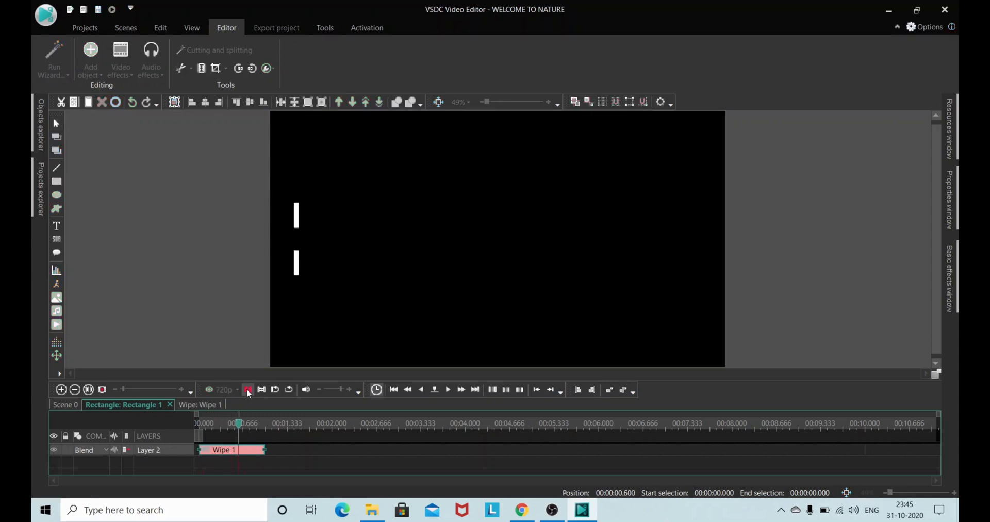
{"action": "left_click", "coordinate": [233, 425]}
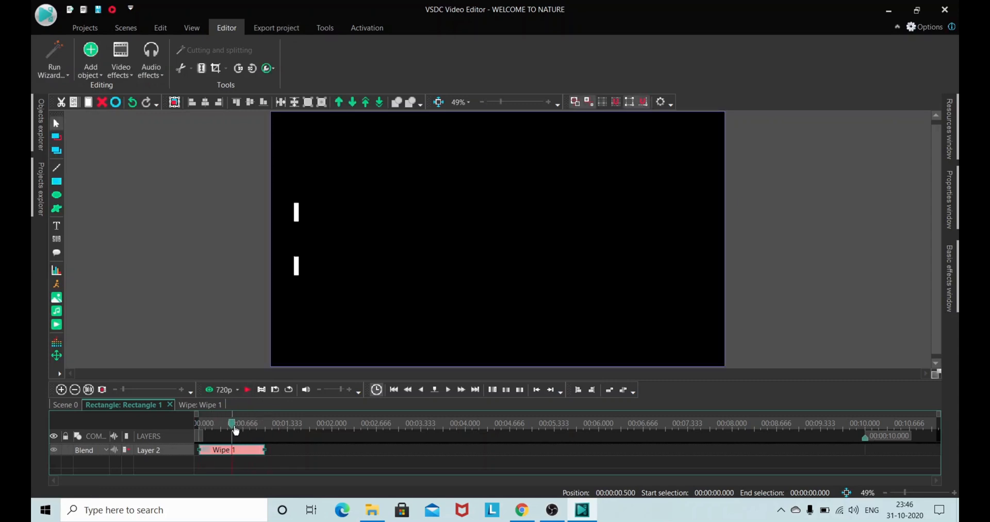
{"action": "mouse_move", "coordinate": [955, 217]}
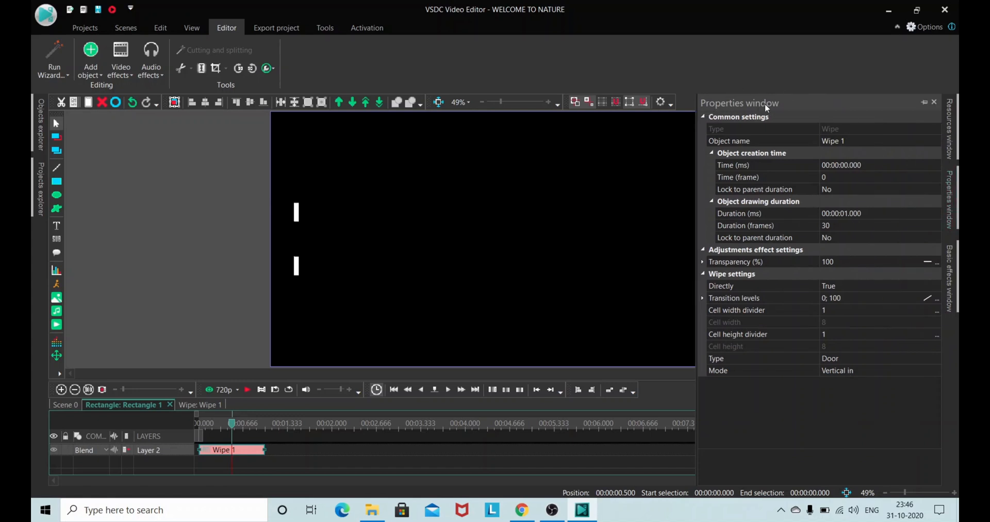
{"action": "left_click", "coordinate": [872, 371]}
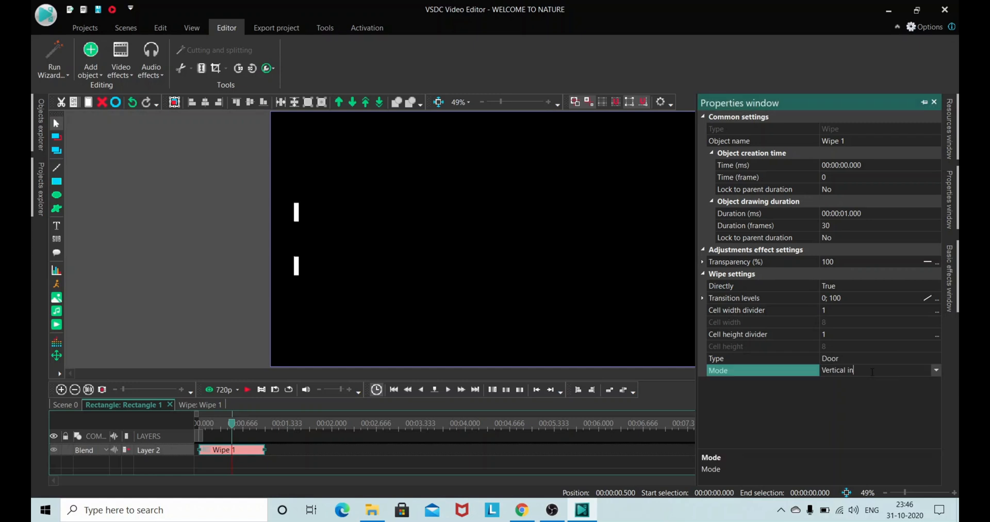
{"action": "left_click", "coordinate": [936, 370]}
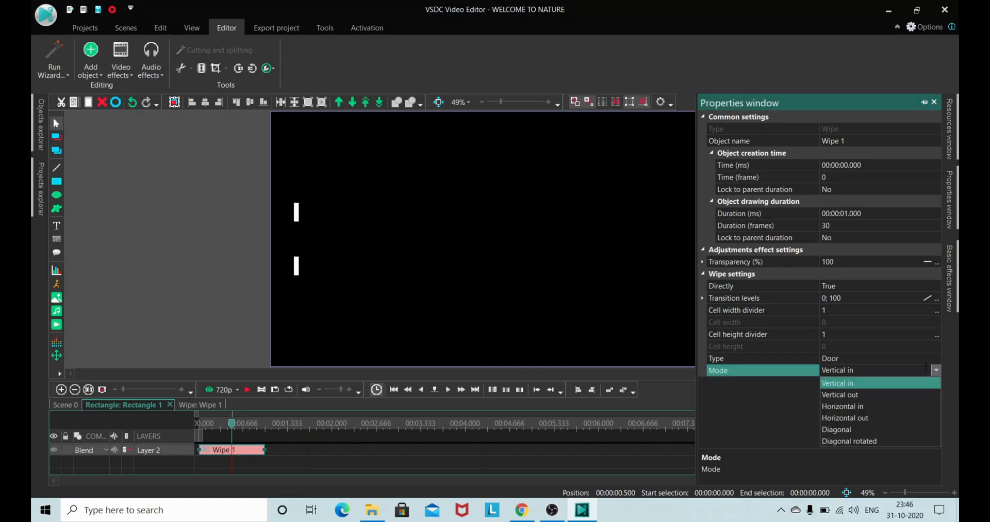
{"action": "left_click", "coordinate": [842, 395]}
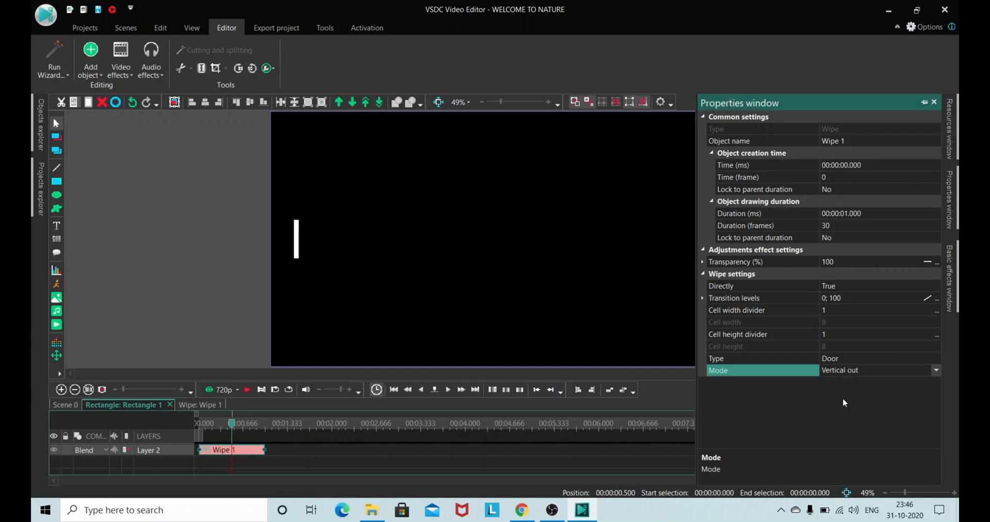
Step: Play the wipe from the start and place the timeline cursor at its end, 00:00:01.000
{"action": "left_click", "coordinate": [401, 390]}
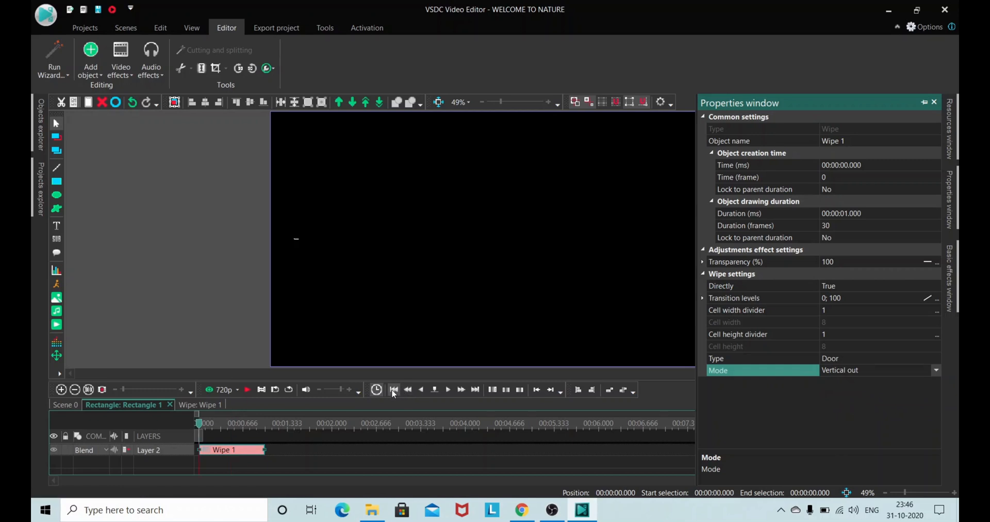
{"action": "left_click", "coordinate": [248, 390]}
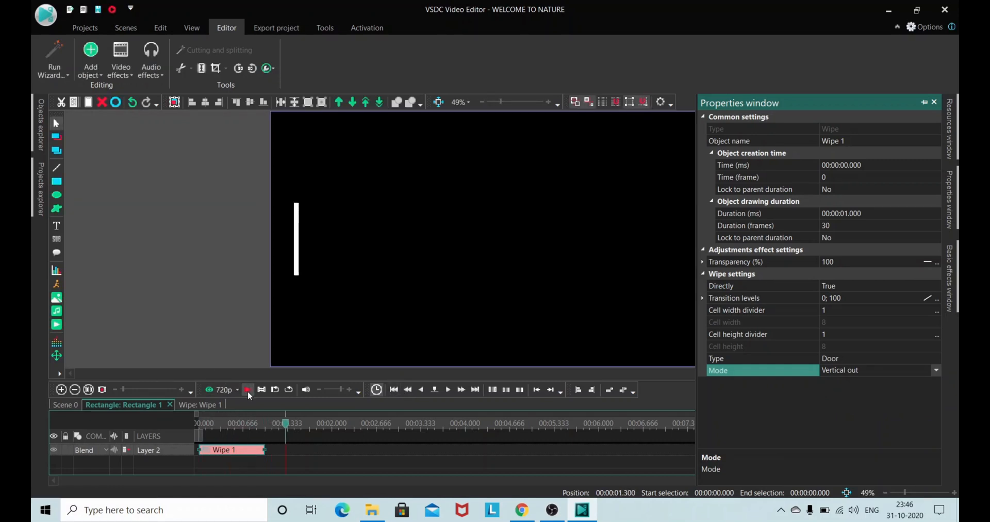
{"action": "left_click", "coordinate": [285, 424]}
{"action": "left_click_drag", "start_coordinate": [285, 424], "coordinate": [267, 427]}
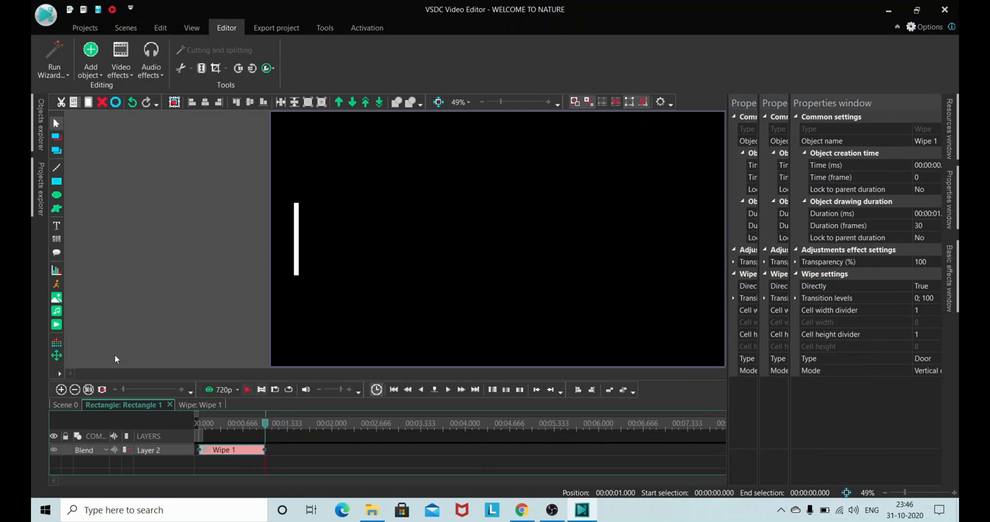
{"action": "left_click", "coordinate": [187, 268]}
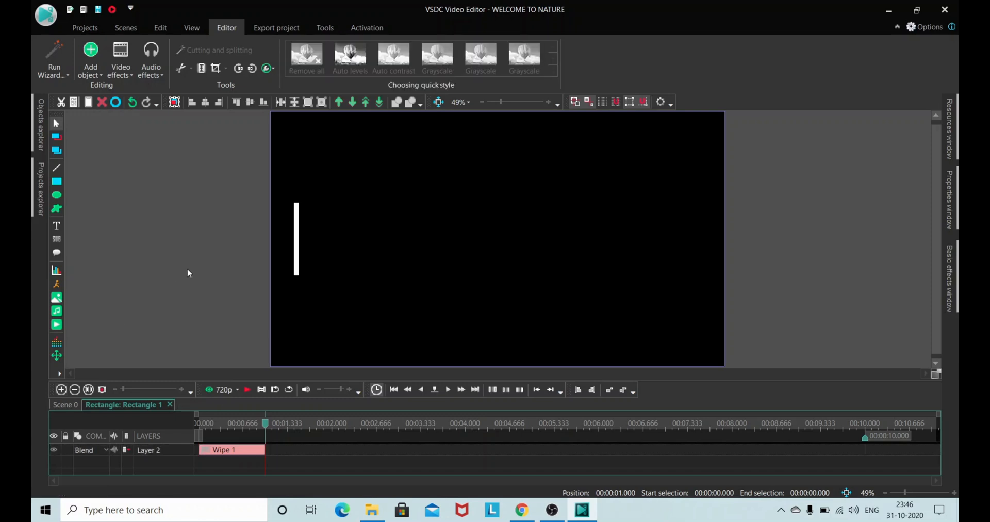
Step: Readjust the width of the white bar, leaving it slightly thinner
{"action": "left_click", "coordinate": [298, 239]}
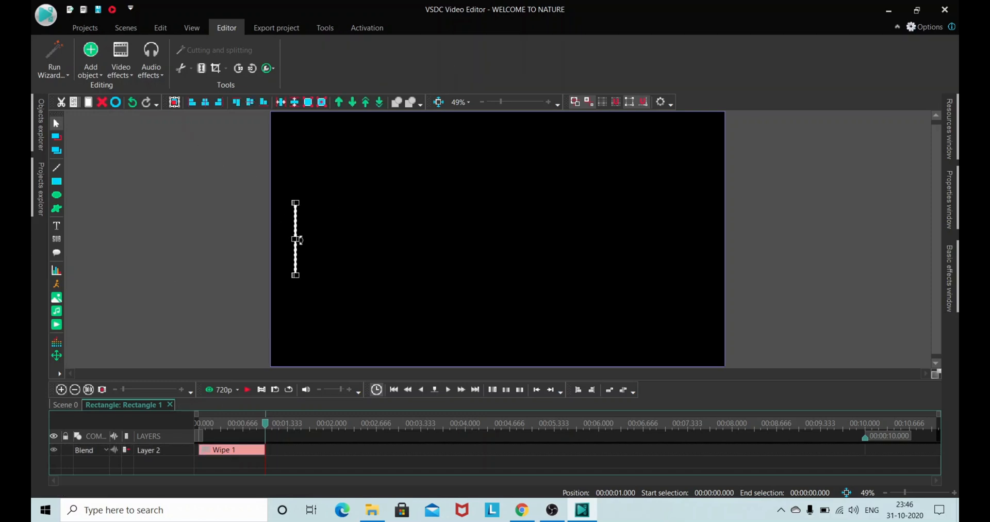
{"action": "left_click_drag", "start_coordinate": [296, 240], "coordinate": [299, 240]}
{"action": "left_click", "coordinate": [246, 229]}
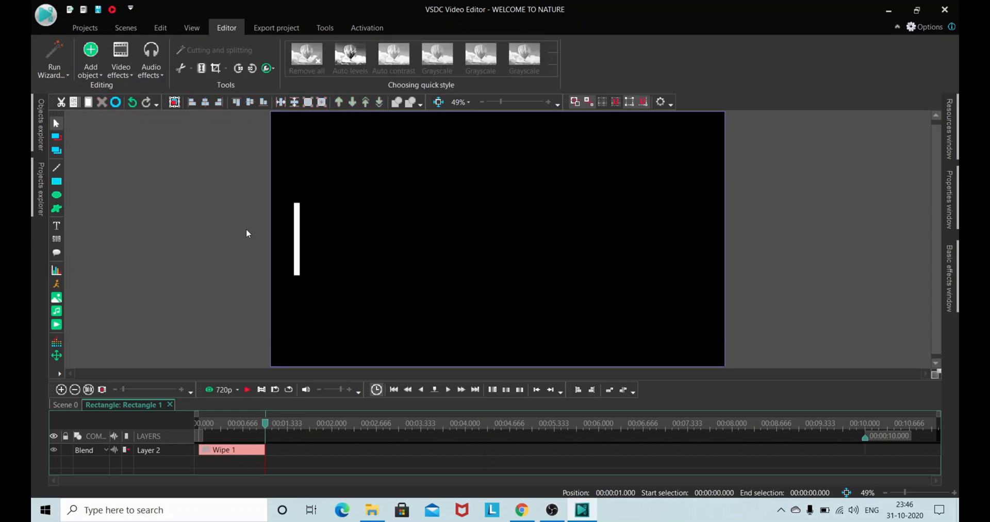
{"action": "left_click", "coordinate": [297, 244]}
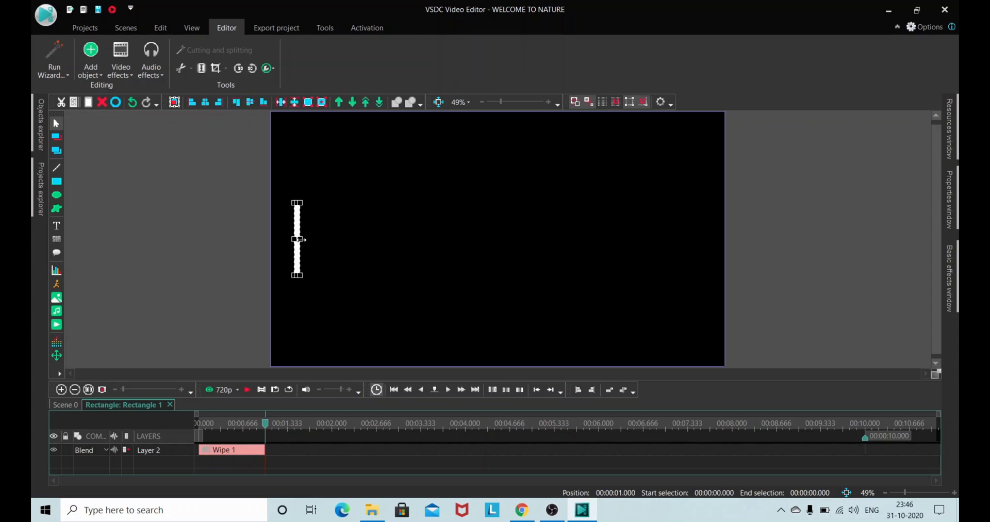
{"action": "left_click_drag", "start_coordinate": [300, 240], "coordinate": [297, 240]}
{"action": "left_click", "coordinate": [260, 250]}
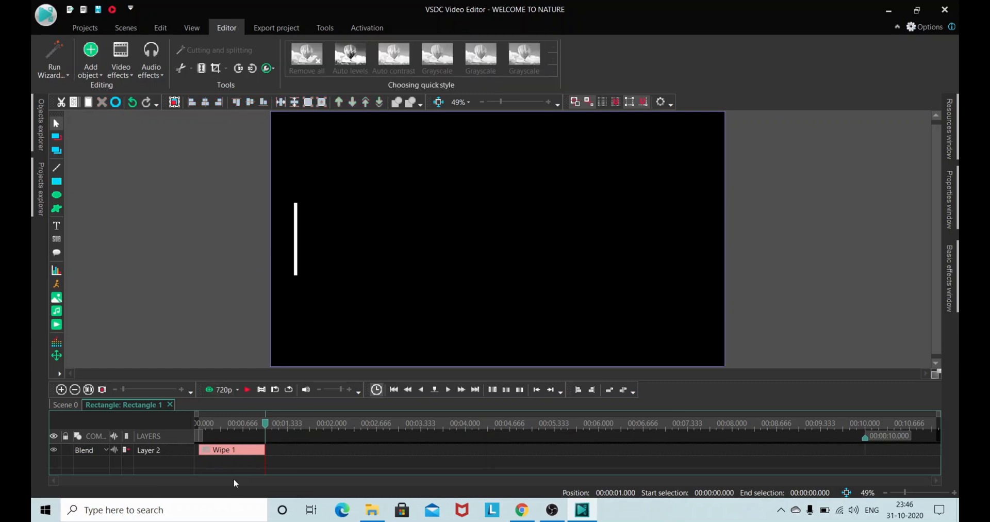
Step: Play the bar's opening wipe from the scene start and pause after it ends
{"action": "left_click", "coordinate": [392, 389]}
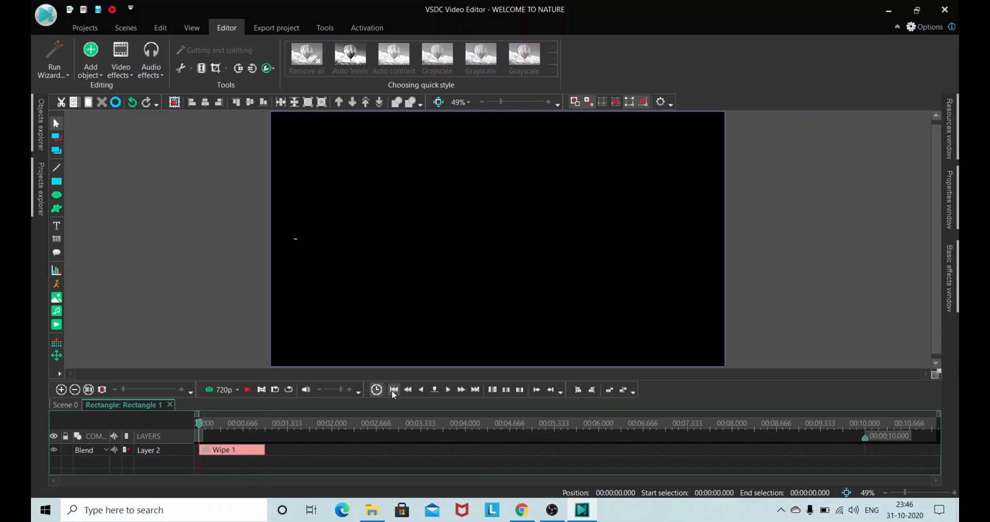
{"action": "left_click", "coordinate": [247, 389]}
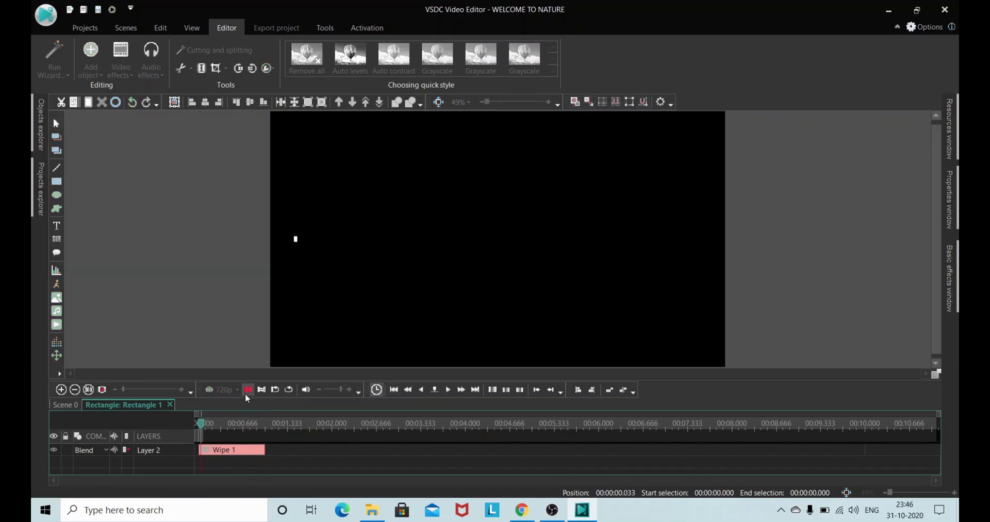
{"action": "left_click", "coordinate": [245, 393]}
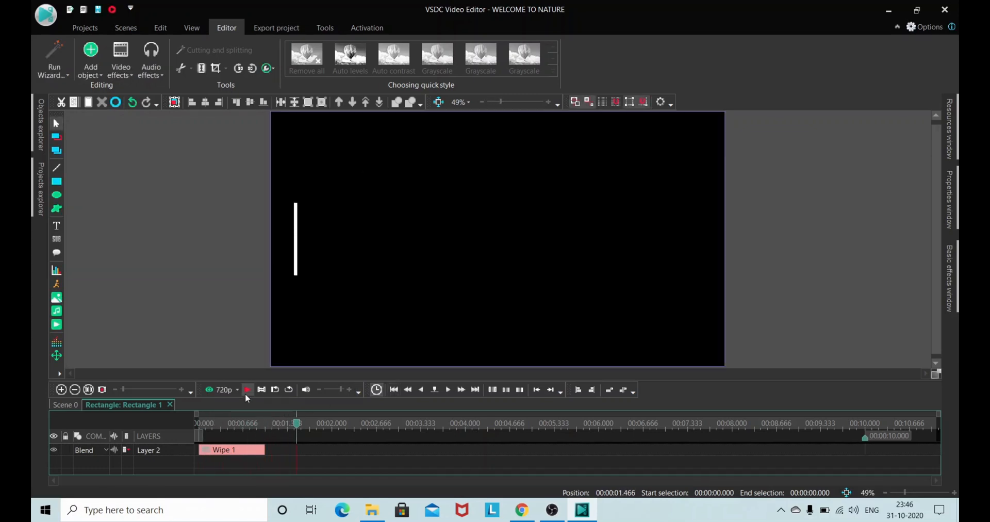
Step: Add a second Wipe transition to the rectangle in Scene 0, positioned to the scene end on a new layer
{"action": "left_click", "coordinate": [76, 403]}
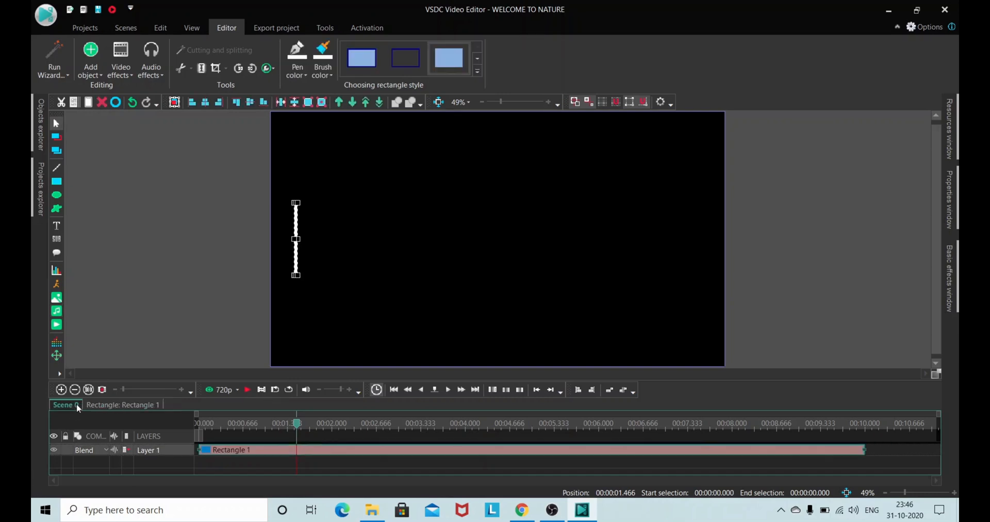
{"action": "left_click", "coordinate": [127, 75]}
{"action": "mouse_move", "coordinate": [145, 203]}
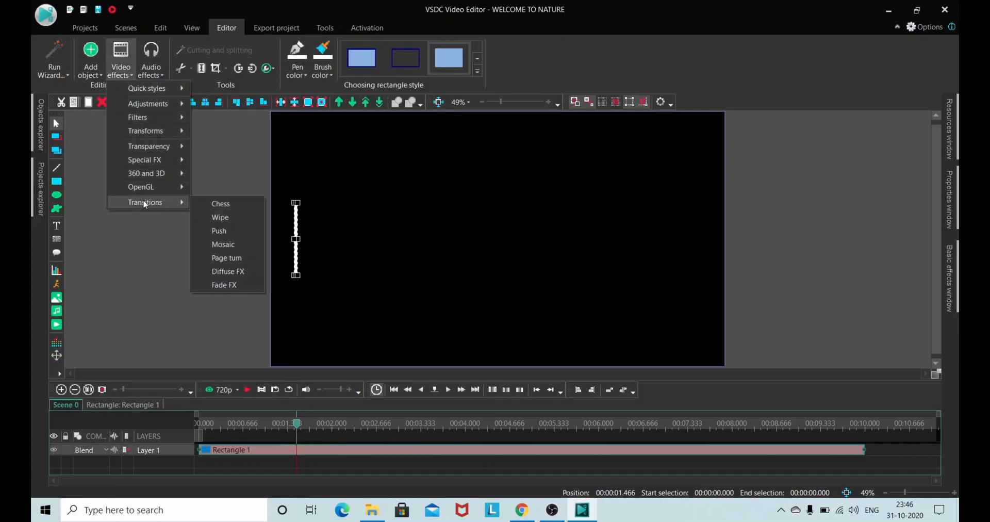
{"action": "left_click", "coordinate": [233, 219]}
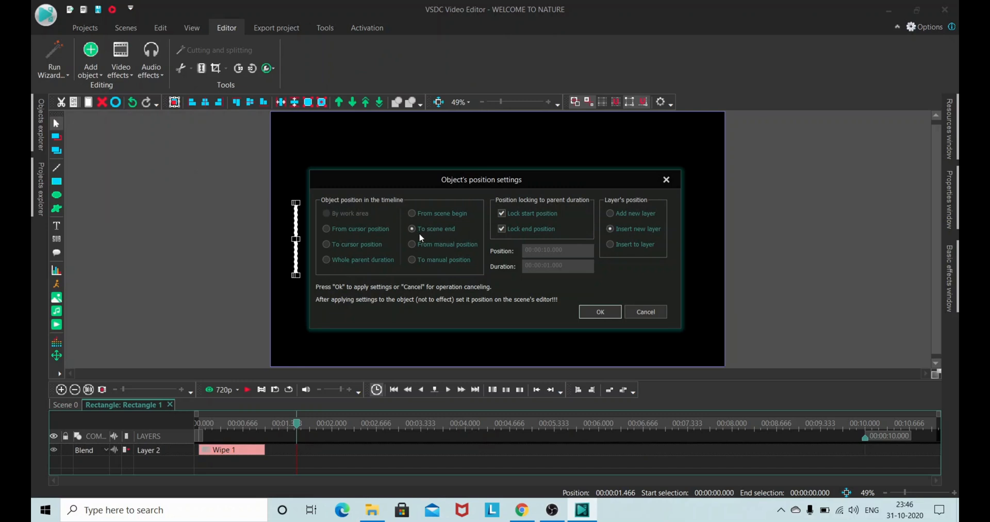
{"action": "left_click", "coordinate": [595, 315]}
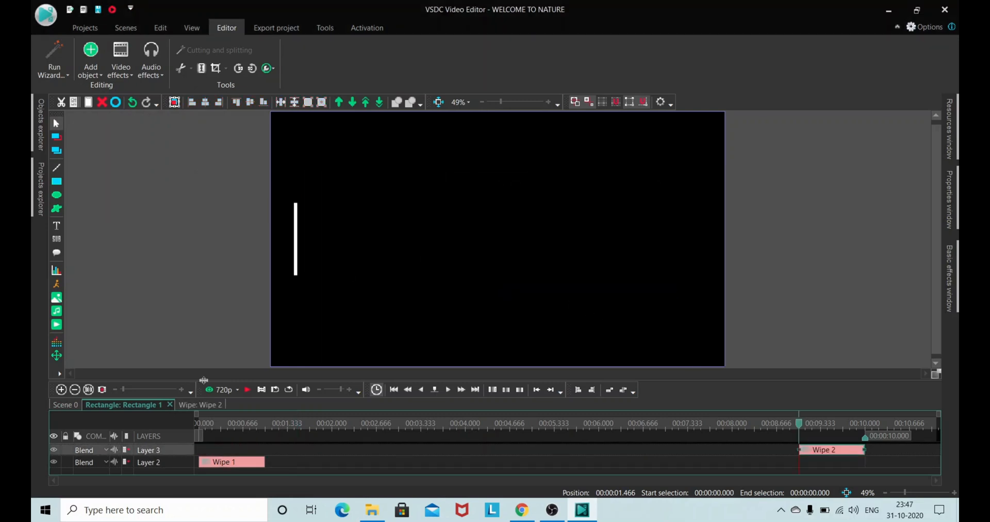
Step: Preview the bar's closing wipe at the end of the rectangle's timeline
{"action": "left_click", "coordinate": [248, 390]}
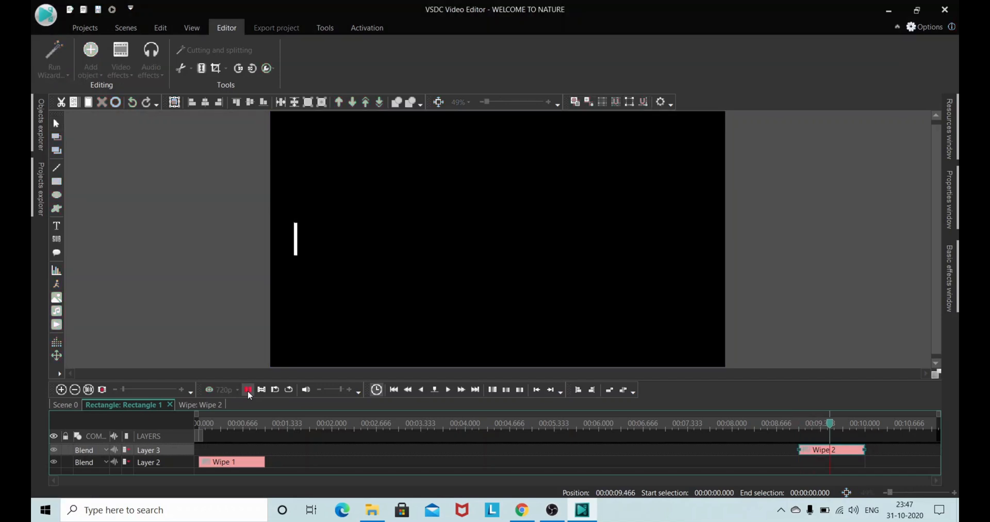
{"action": "left_click", "coordinate": [750, 420]}
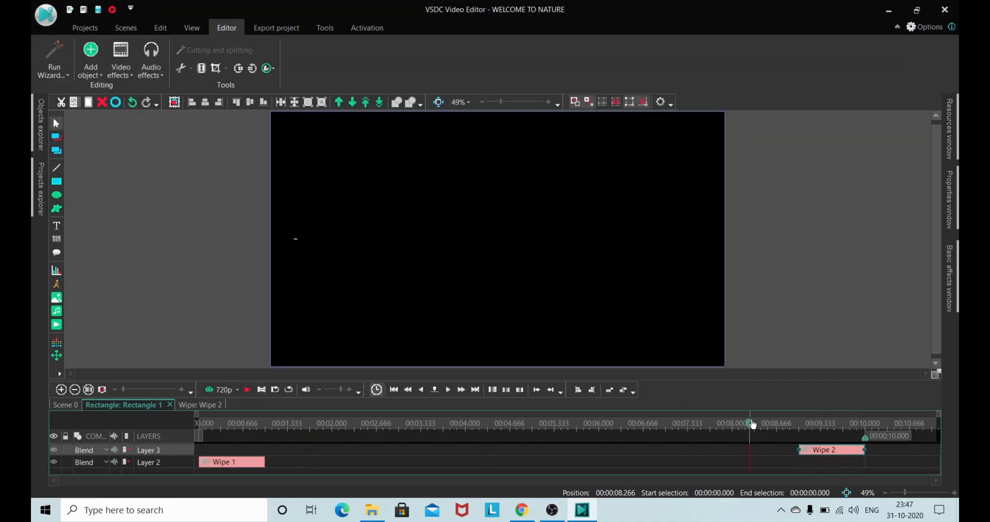
{"action": "left_click", "coordinate": [247, 390]}
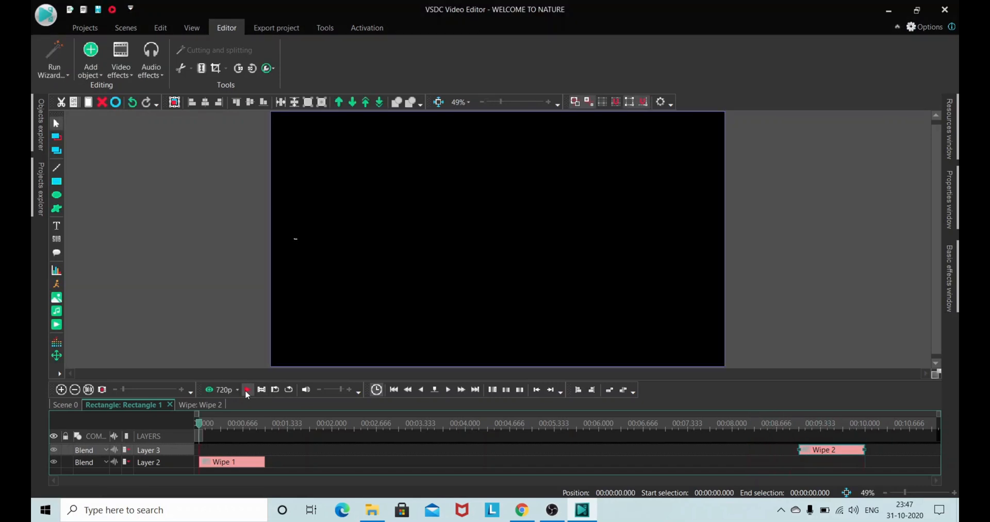
Step: Return to the Scene 0 timeline, deselect the rectangle and play the opening wipe from the beginning
{"action": "left_click", "coordinate": [65, 403]}
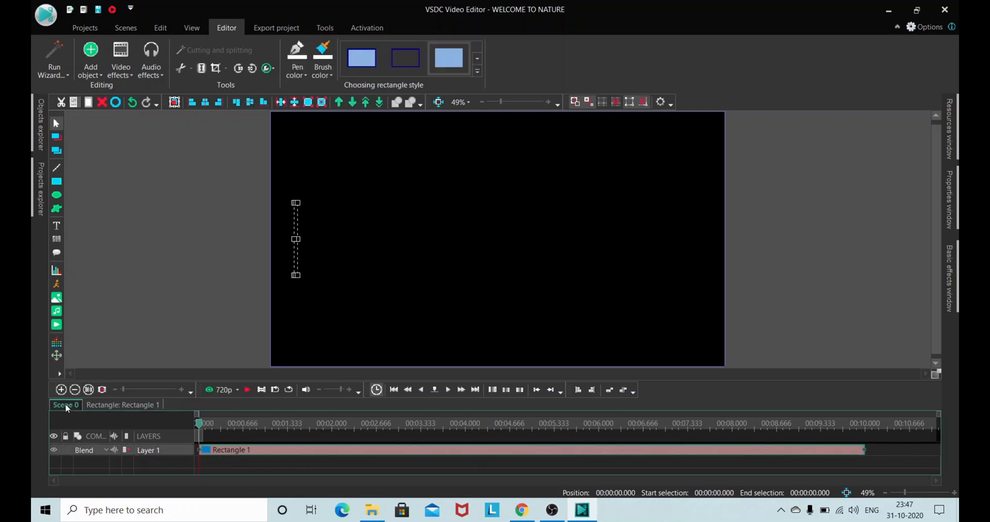
{"action": "left_click", "coordinate": [184, 314]}
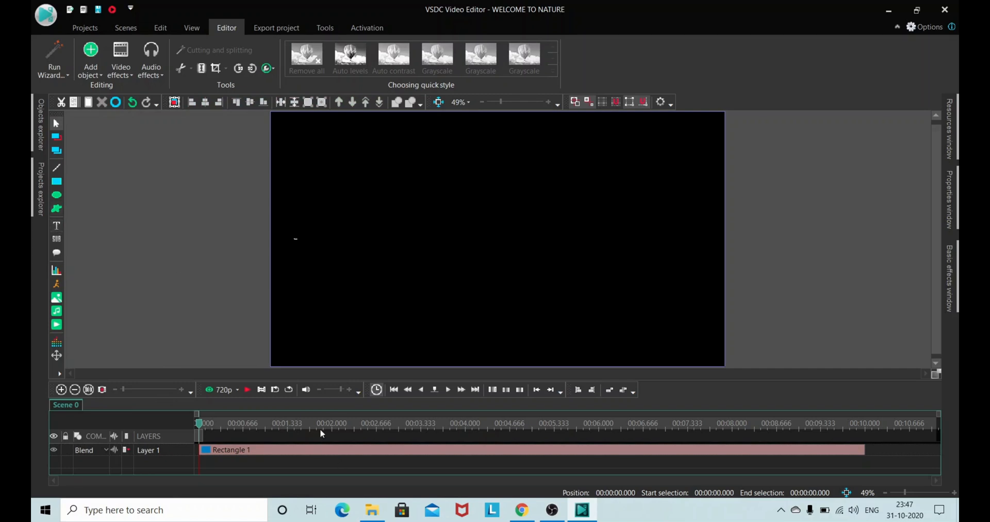
{"action": "left_click", "coordinate": [247, 390]}
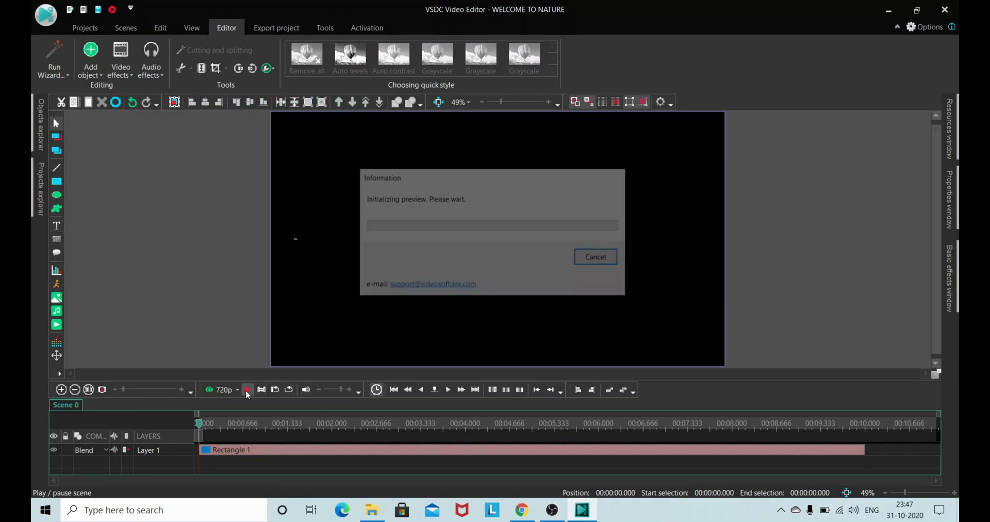
{"action": "left_click", "coordinate": [247, 390]}
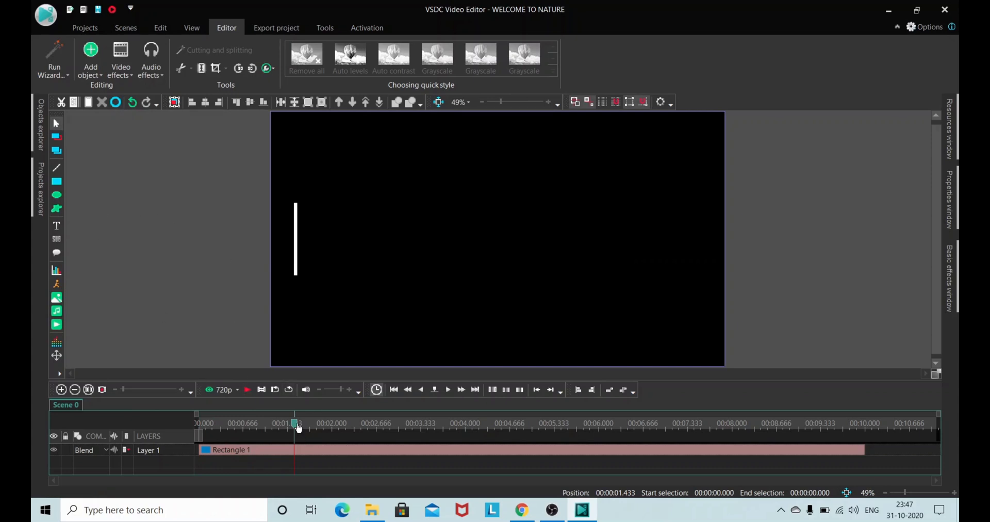
Step: Place the timeline cursor exactly at 00:00:01.000, where the bar's opening wipe ends
{"action": "left_click_drag", "start_coordinate": [298, 428], "coordinate": [253, 428]}
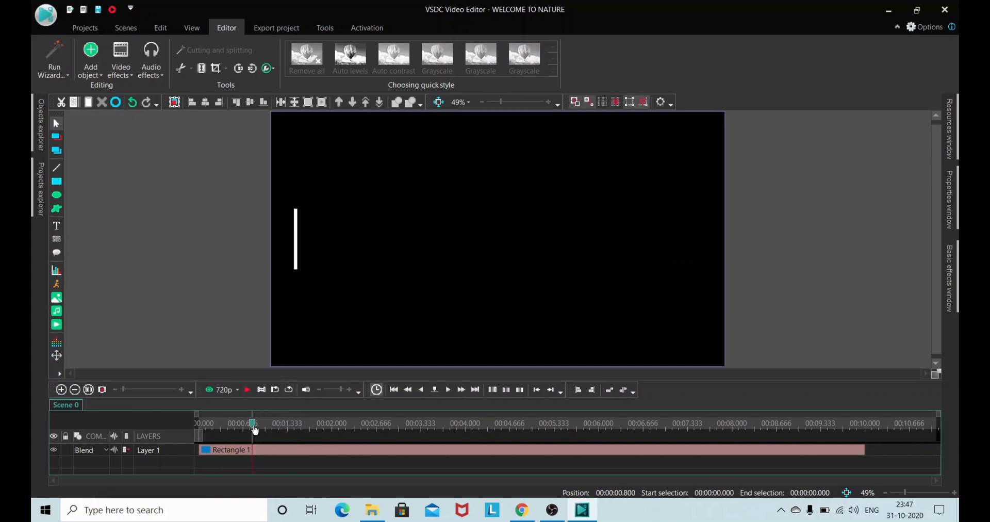
{"action": "left_click", "coordinate": [246, 389]}
{"action": "left_click_drag", "start_coordinate": [313, 427], "coordinate": [256, 427]}
{"action": "left_click", "coordinate": [448, 389]}
{"action": "left_click", "coordinate": [421, 389]}
{"action": "left_click", "coordinate": [422, 390]}
{"action": "left_click", "coordinate": [421, 389]}
{"action": "left_click", "coordinate": [421, 390]}
{"action": "left_click", "coordinate": [422, 389]}
{"action": "left_click", "coordinate": [421, 390]}
{"action": "left_click", "coordinate": [448, 390]}
{"action": "left_click", "coordinate": [449, 389]}
{"action": "left_click", "coordinate": [449, 389]}
{"action": "left_click", "coordinate": [449, 390]}
{"action": "left_click", "coordinate": [449, 390]}
Step: Add a text object from the cursor position beside the white bar, reading WELCOME TO NATURE
{"action": "left_click", "coordinate": [59, 226]}
{"action": "left_click", "coordinate": [88, 227]}
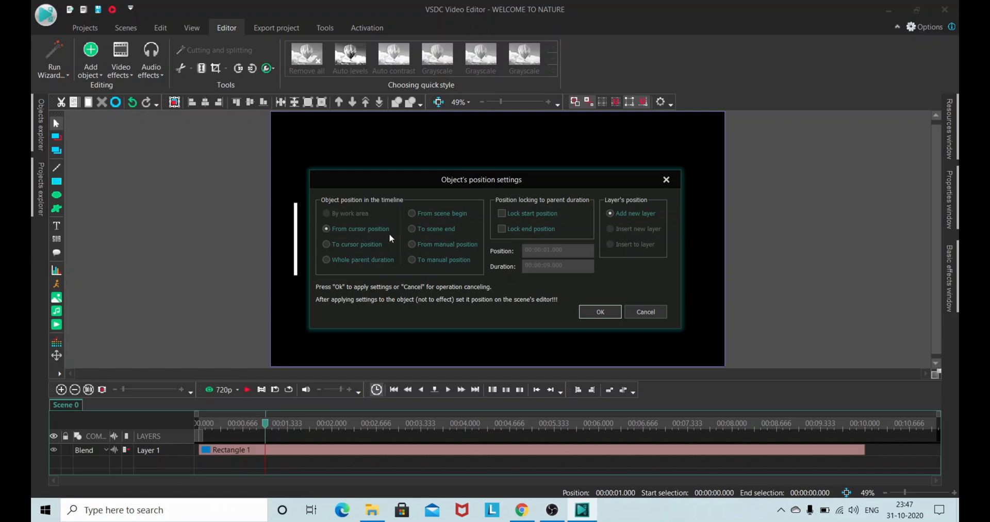
{"action": "left_click", "coordinate": [600, 312]}
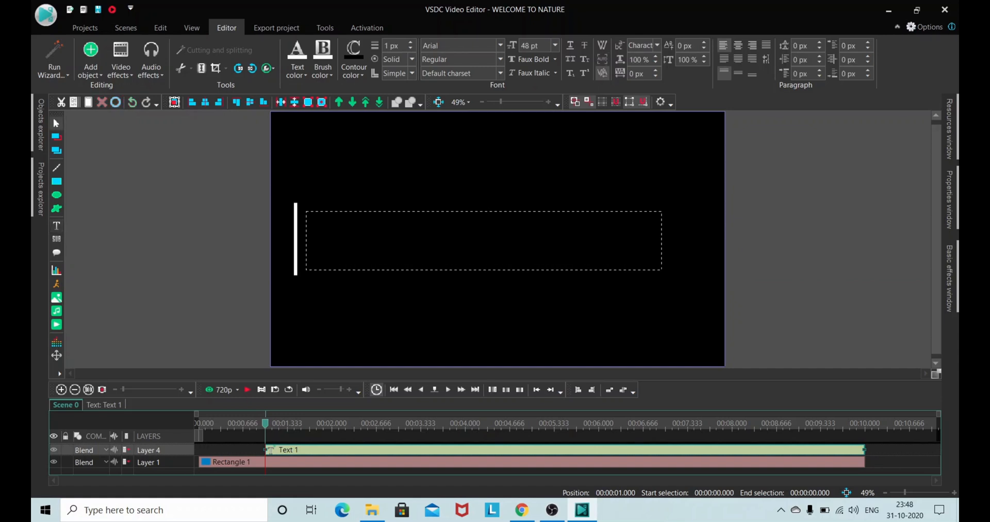
{"action": "type", "text": "WELC"}
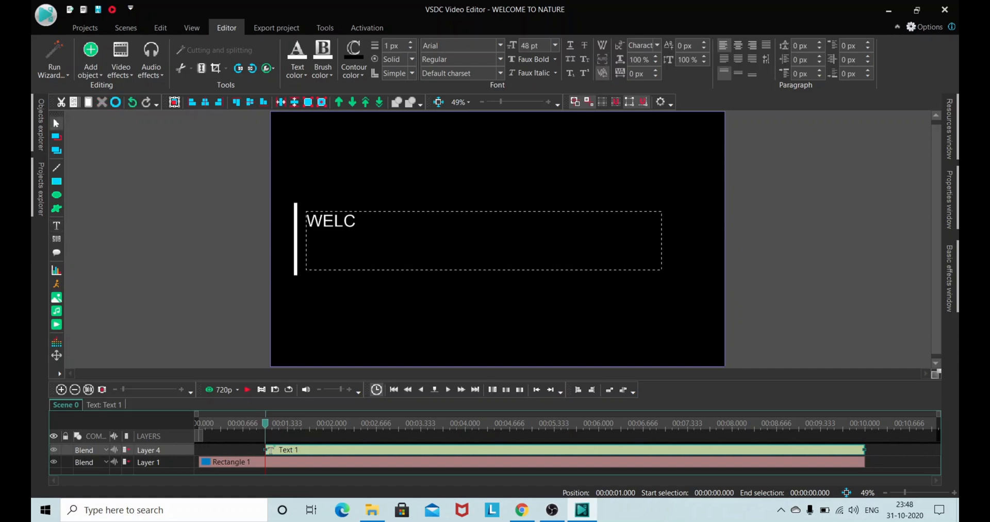
{"action": "type", "text": "OME TO NA"}
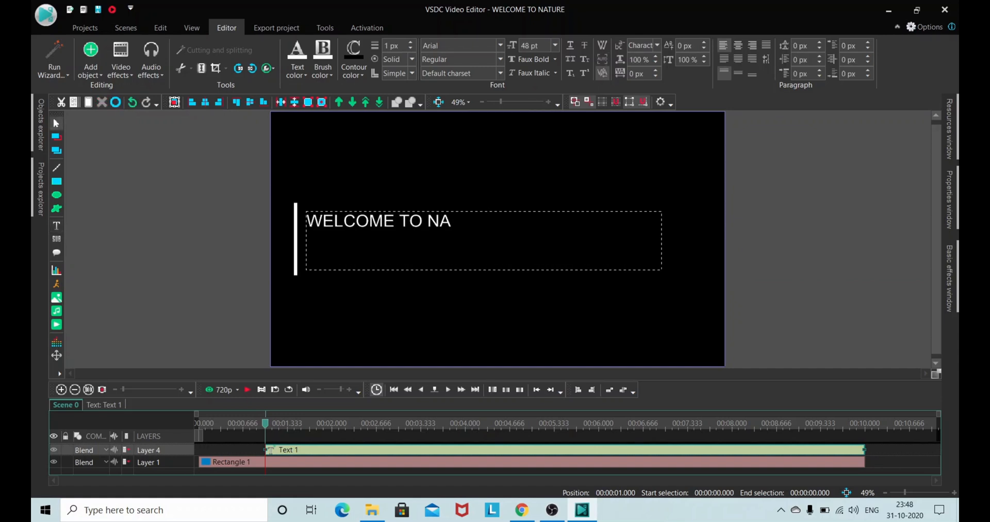
{"action": "type", "text": "TURE"}
Step: Change the font of the whole WELCOME TO NATURE title to Bernard MT Condensed
{"action": "left_click_drag", "start_coordinate": [497, 220], "coordinate": [307, 221]}
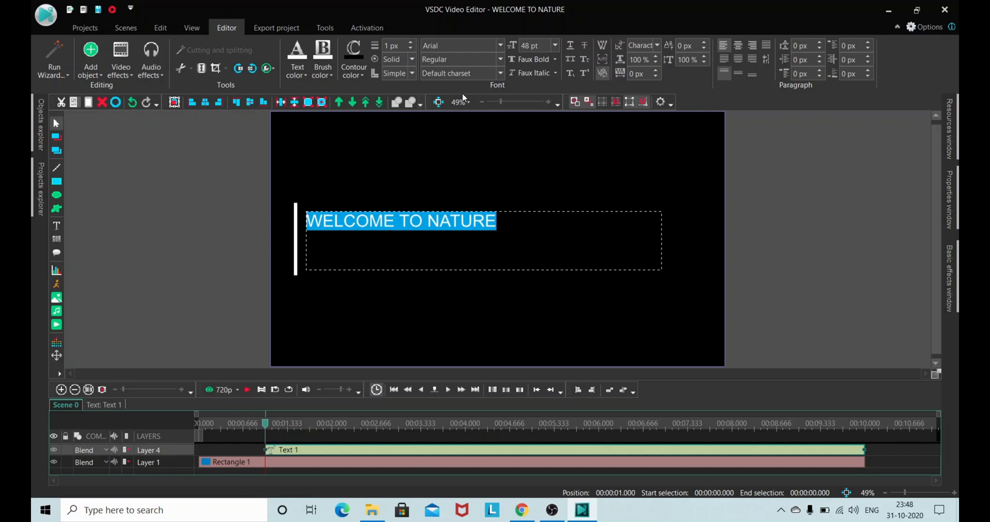
{"action": "left_click", "coordinate": [500, 46]}
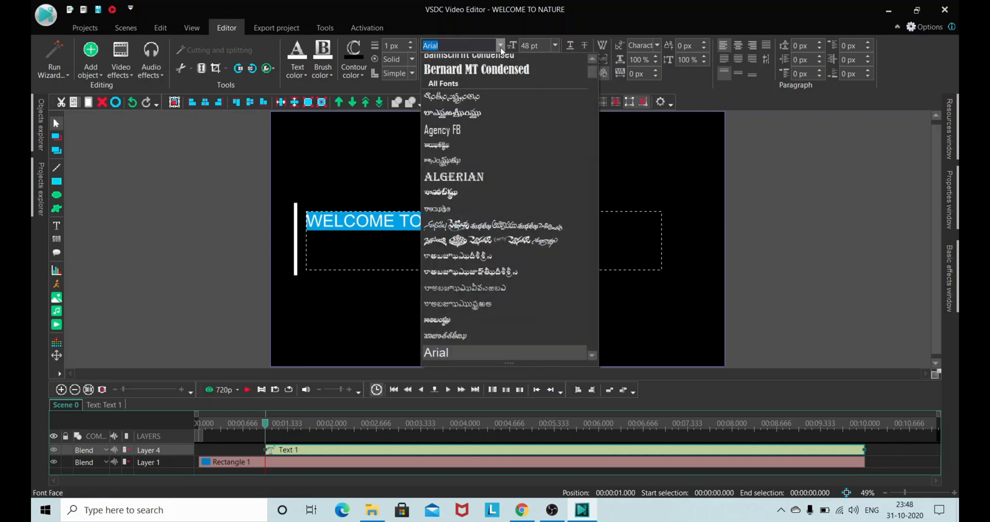
{"action": "left_click", "coordinate": [548, 70]}
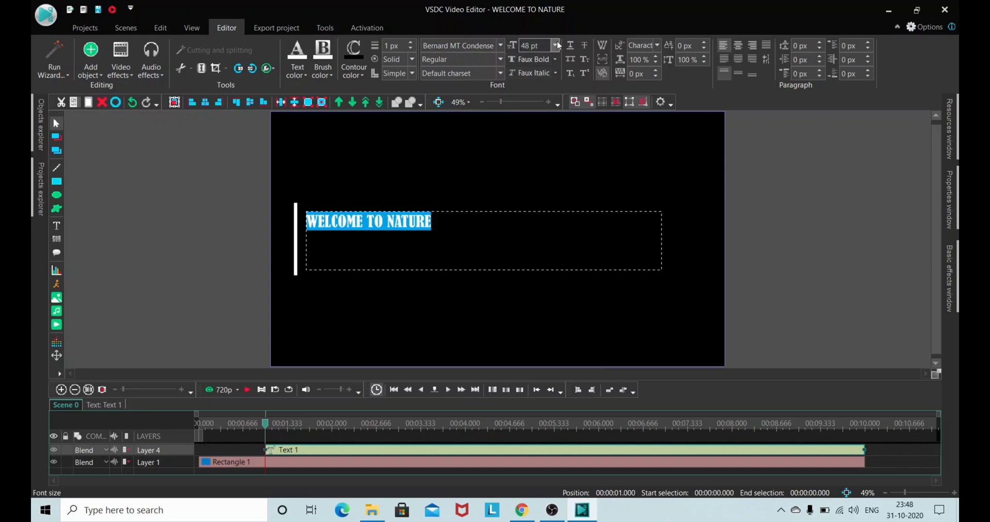
Step: Set the title's font size to 144 pt and make its text box fit the whole line
{"action": "left_click", "coordinate": [555, 47]}
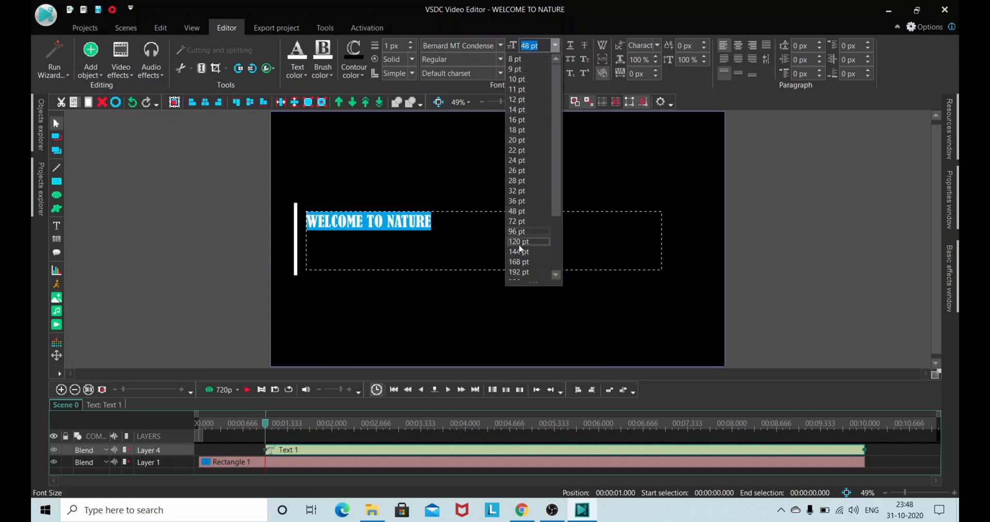
{"action": "left_click", "coordinate": [520, 260]}
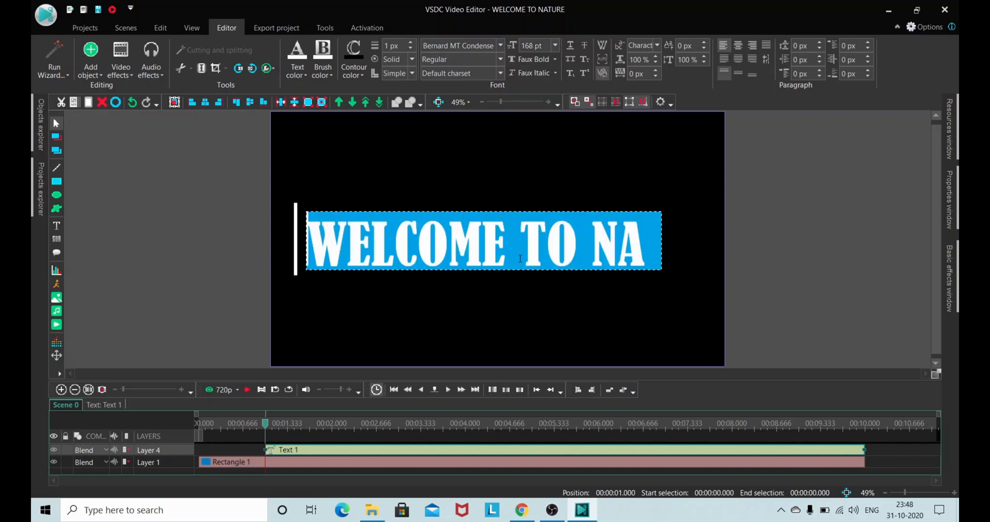
{"action": "left_click", "coordinate": [603, 59]}
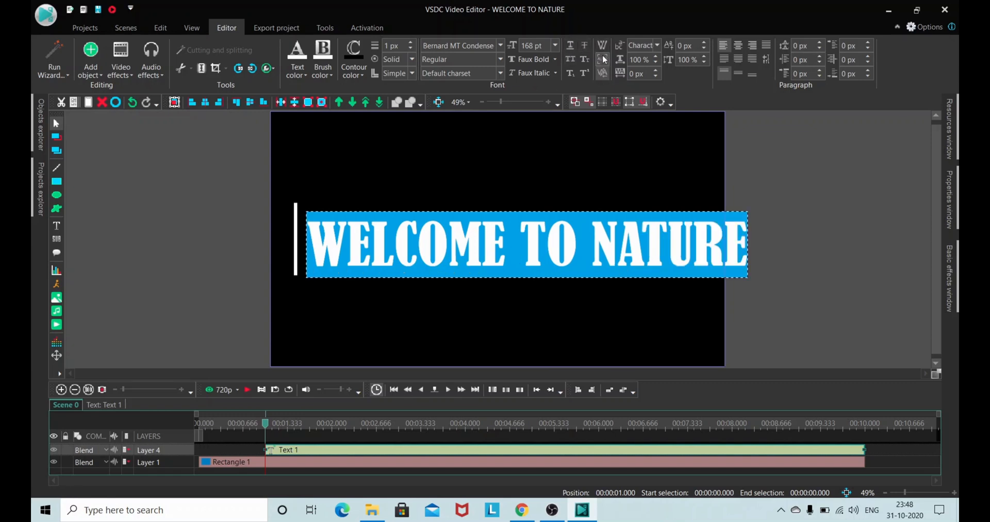
{"action": "left_click", "coordinate": [555, 46]}
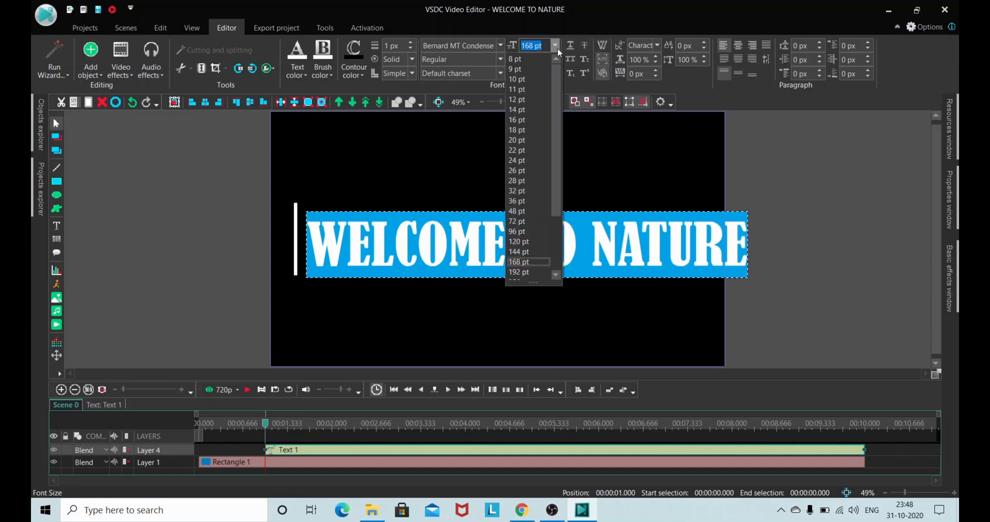
{"action": "left_click", "coordinate": [531, 251]}
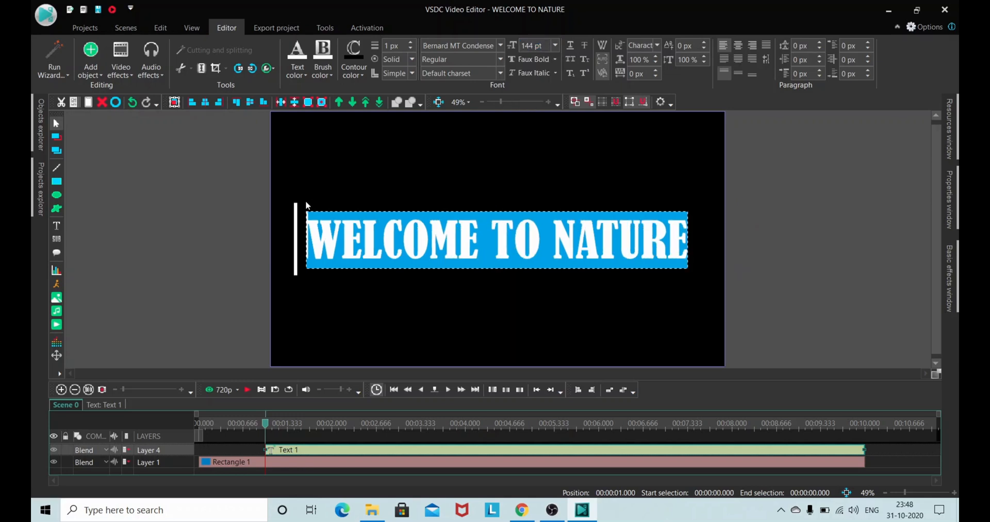
Step: Centre the title vertically in the scene and move it left until it touches the white bar
{"action": "left_click", "coordinate": [250, 101]}
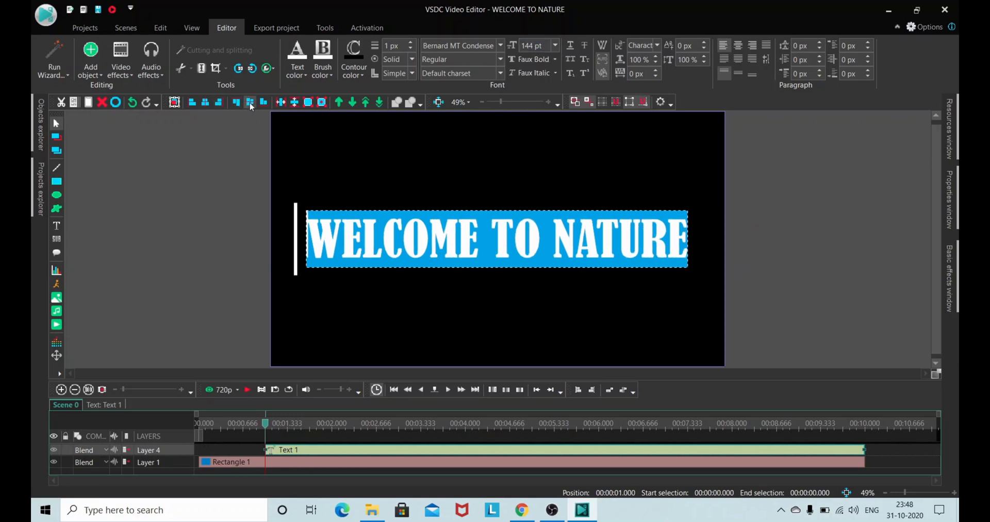
{"action": "left_click", "coordinate": [243, 178]}
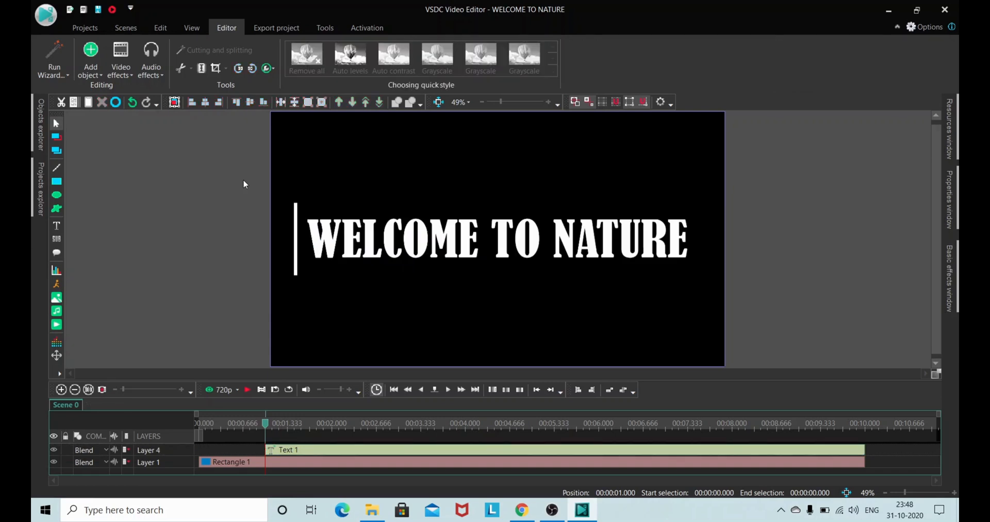
{"action": "left_click", "coordinate": [499, 234]}
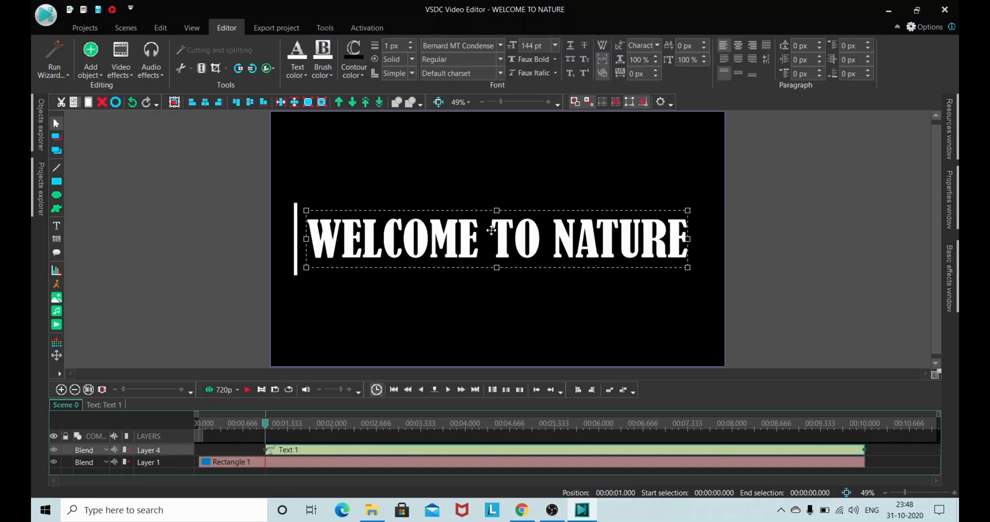
{"action": "left_click_drag", "start_coordinate": [495, 230], "coordinate": [487, 230]}
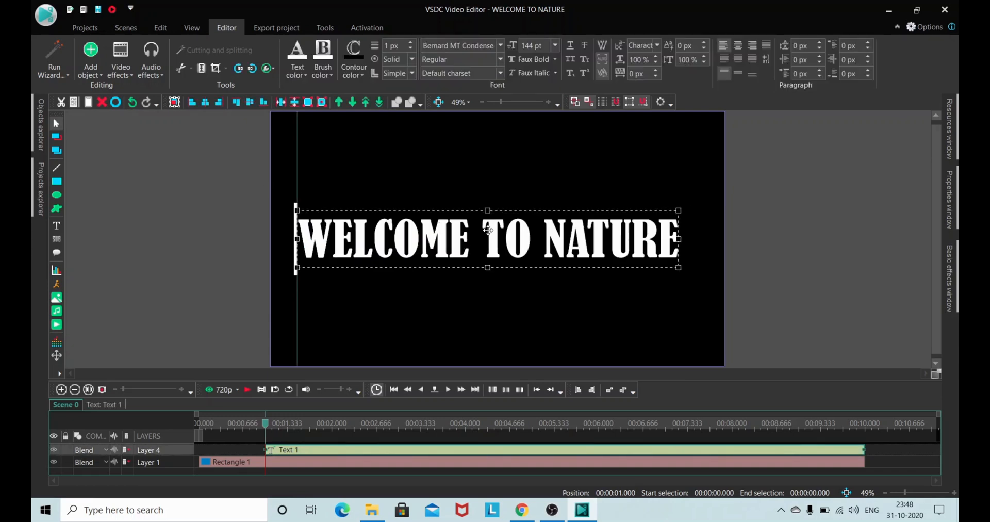
{"action": "left_click", "coordinate": [208, 194]}
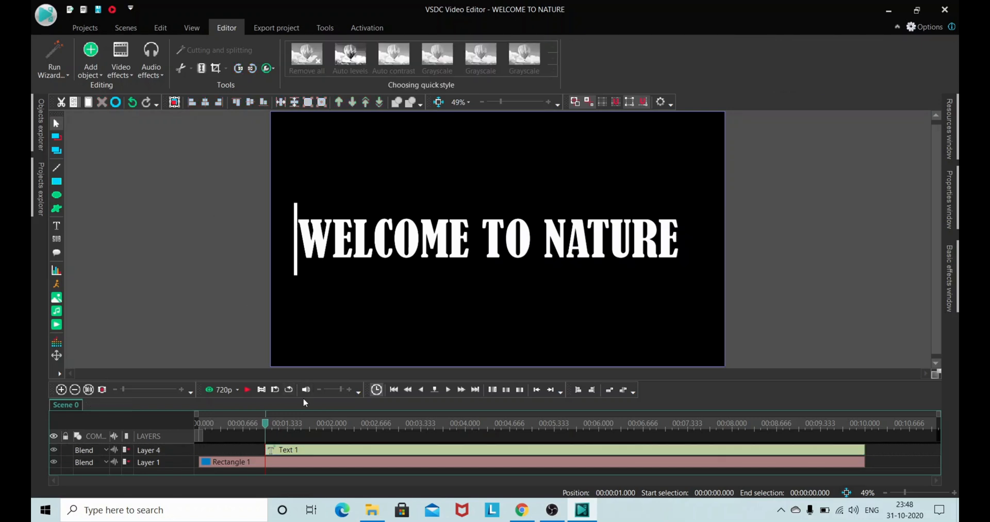
Step: Add a Push transition to the WELCOME TO NATURE title, positioned from scene begin, and preview it
{"action": "left_click", "coordinate": [367, 452]}
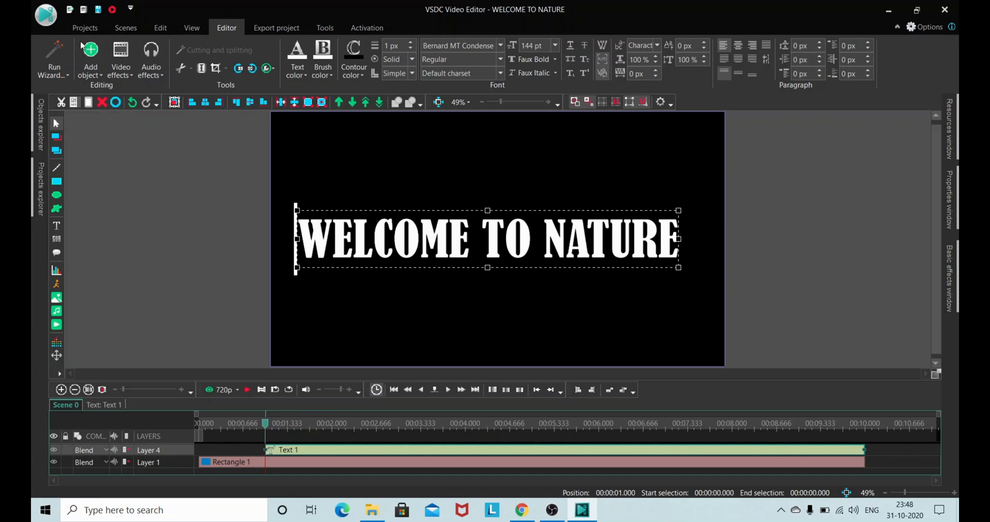
{"action": "left_click", "coordinate": [129, 76]}
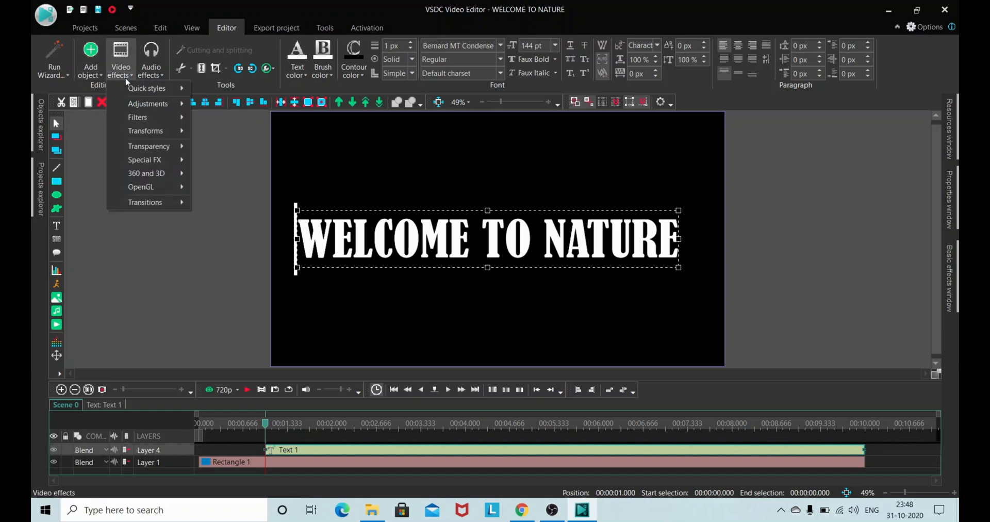
{"action": "mouse_move", "coordinate": [149, 206]}
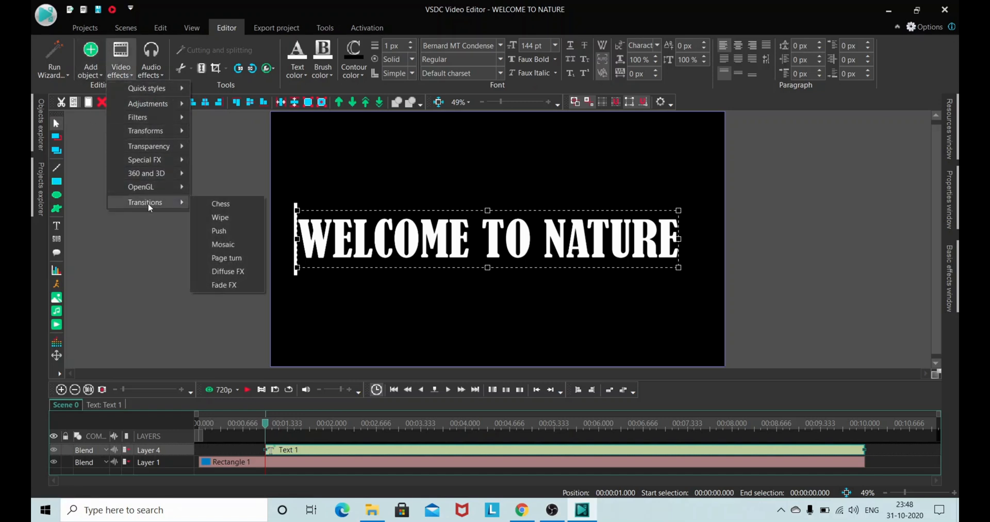
{"action": "left_click", "coordinate": [220, 232]}
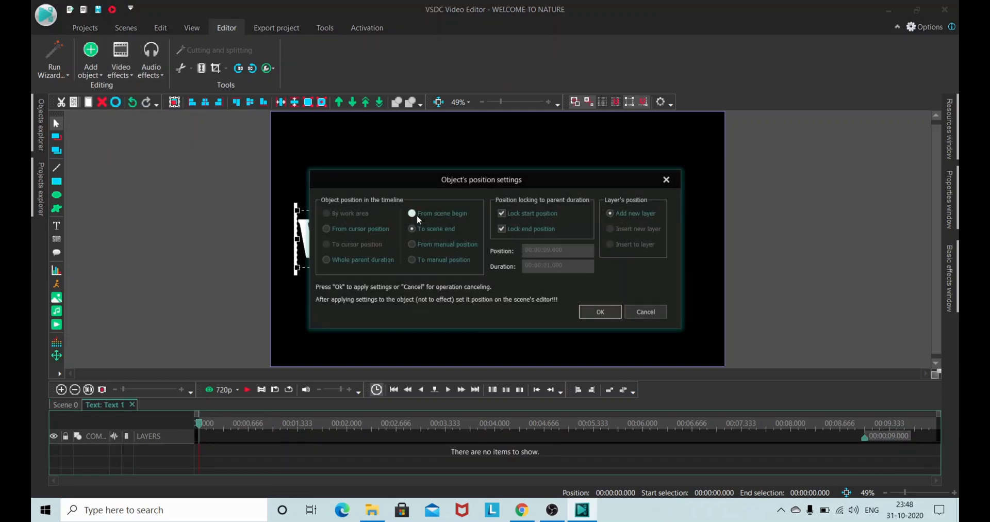
{"action": "left_click", "coordinate": [435, 215]}
{"action": "left_click", "coordinate": [605, 311]}
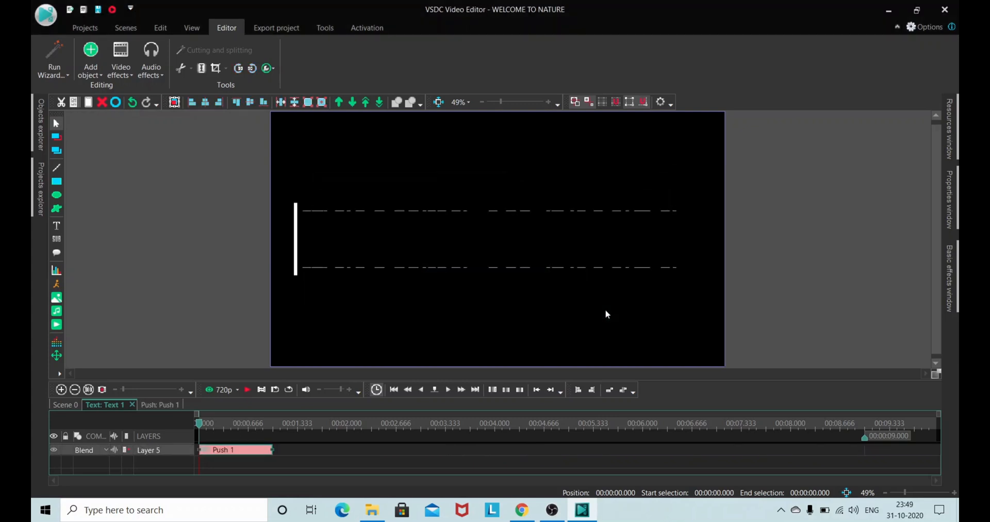
{"action": "left_click", "coordinate": [250, 387]}
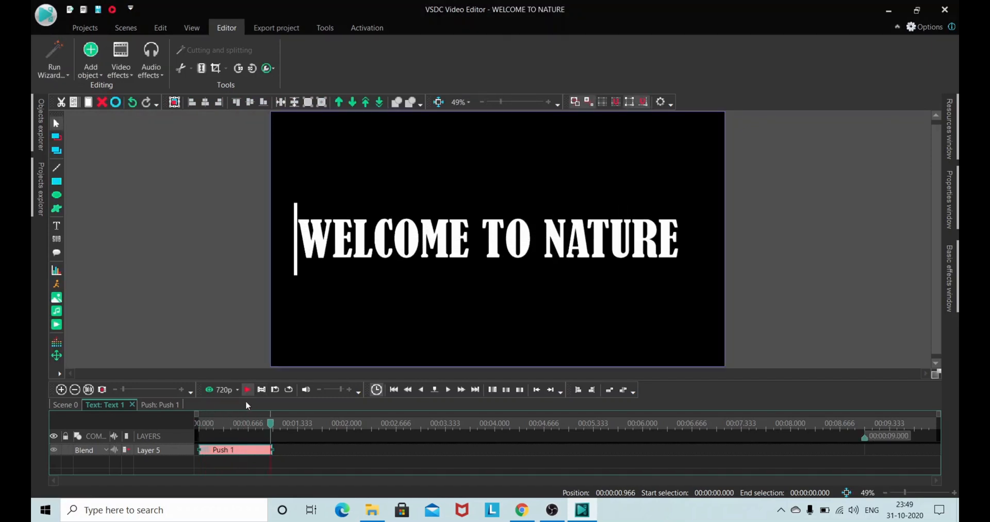
Step: Set the type of the title's Push transition to Side
{"action": "left_click", "coordinate": [238, 424]}
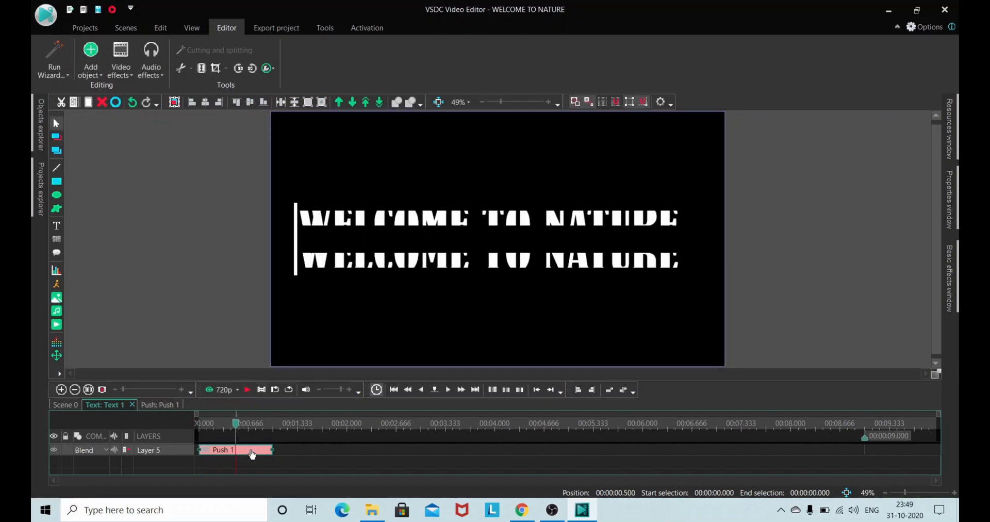
{"action": "left_click", "coordinate": [949, 198]}
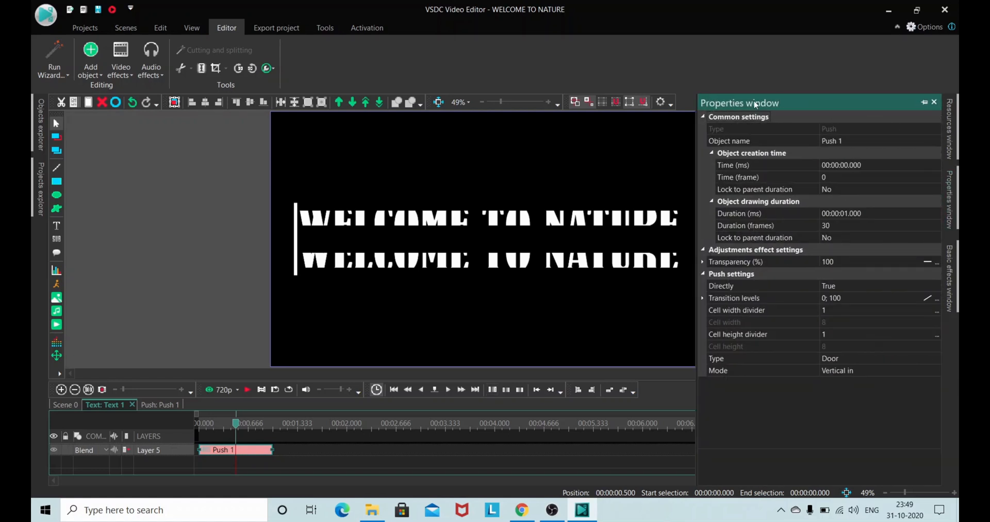
{"action": "left_click", "coordinate": [909, 361]}
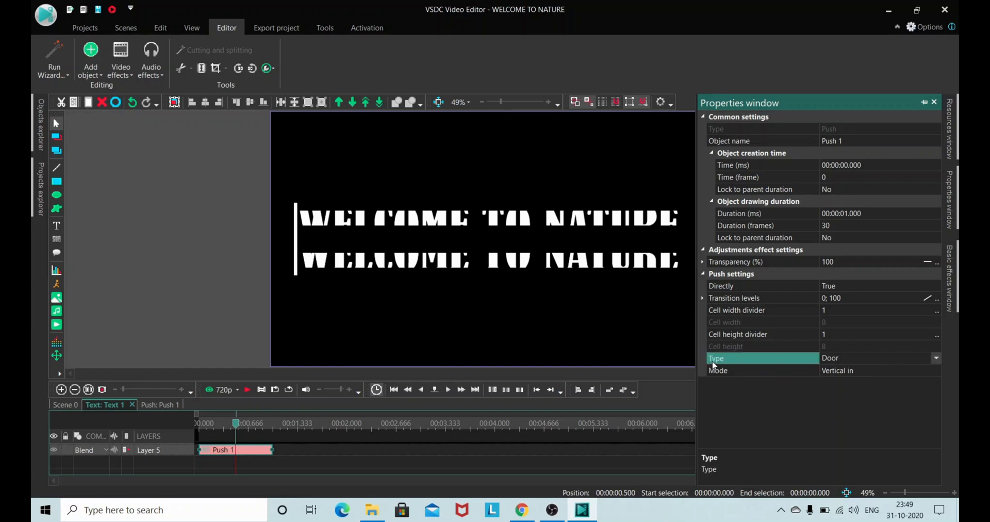
{"action": "left_click", "coordinate": [935, 357]}
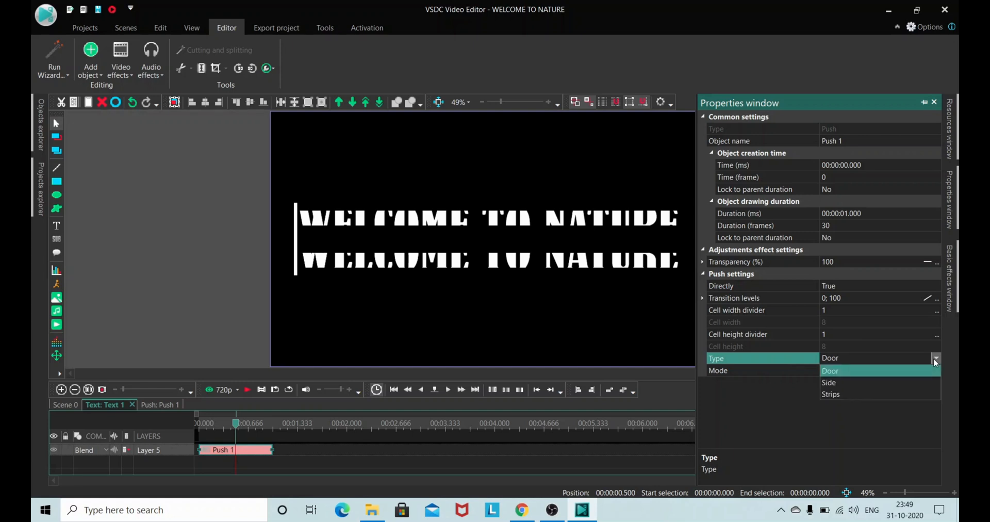
{"action": "left_click", "coordinate": [831, 382]}
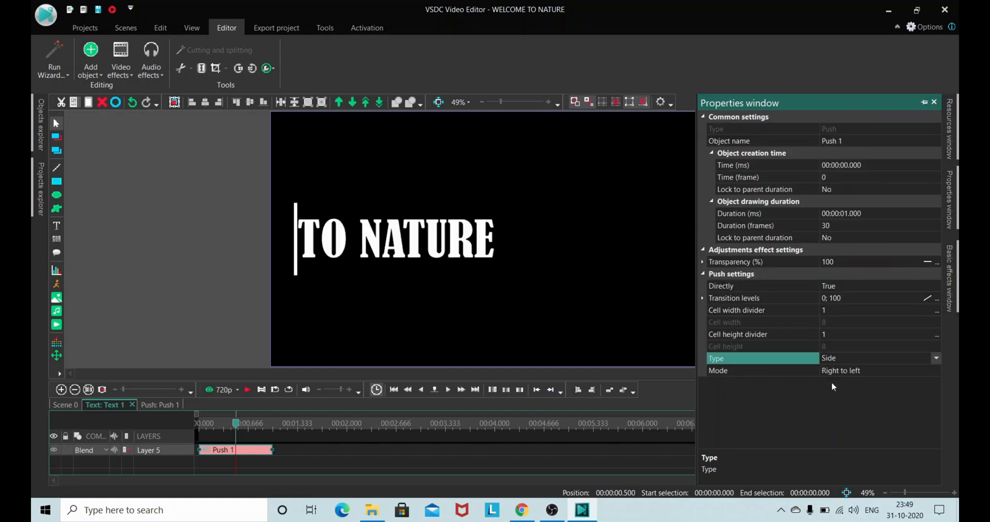
Step: Try the Left to right mode on the Push transition and restore Right to left
{"action": "left_click", "coordinate": [868, 372]}
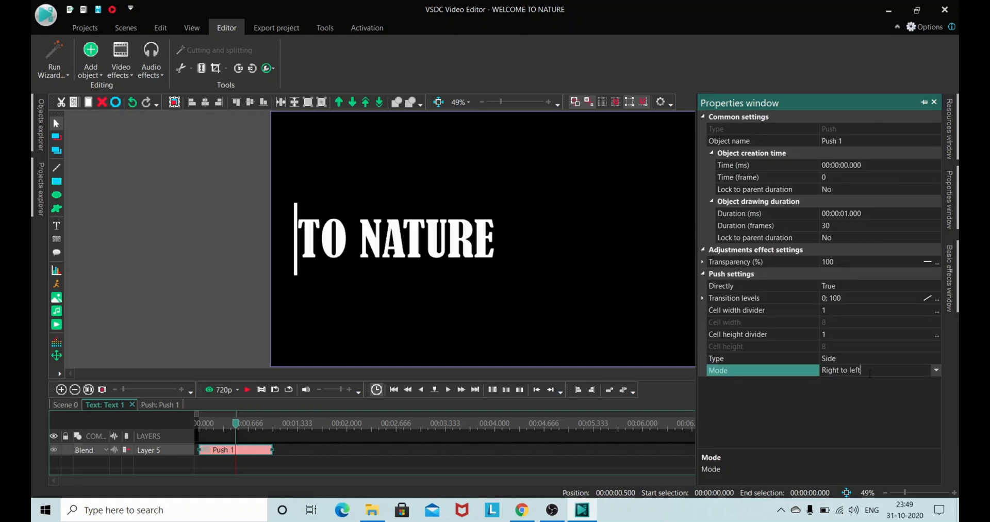
{"action": "left_click", "coordinate": [936, 371]}
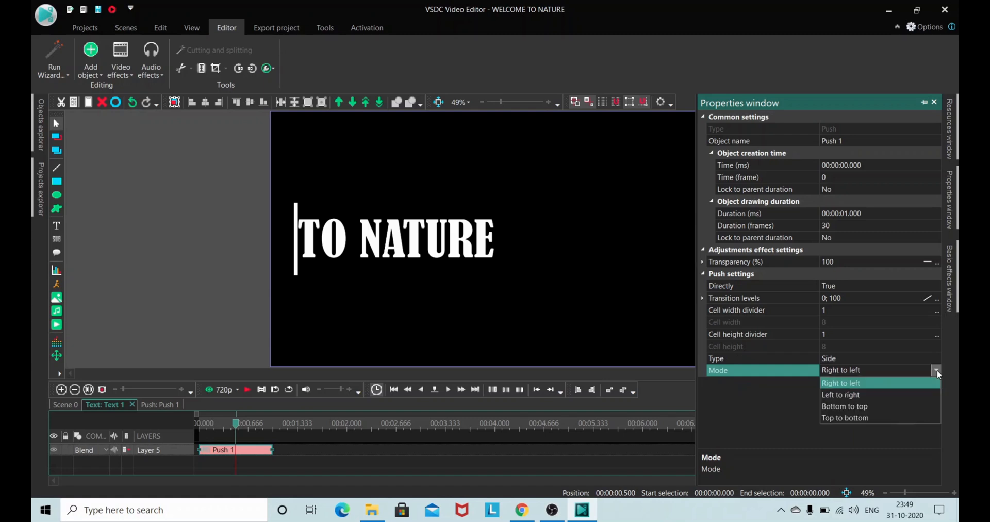
{"action": "left_click", "coordinate": [844, 395]}
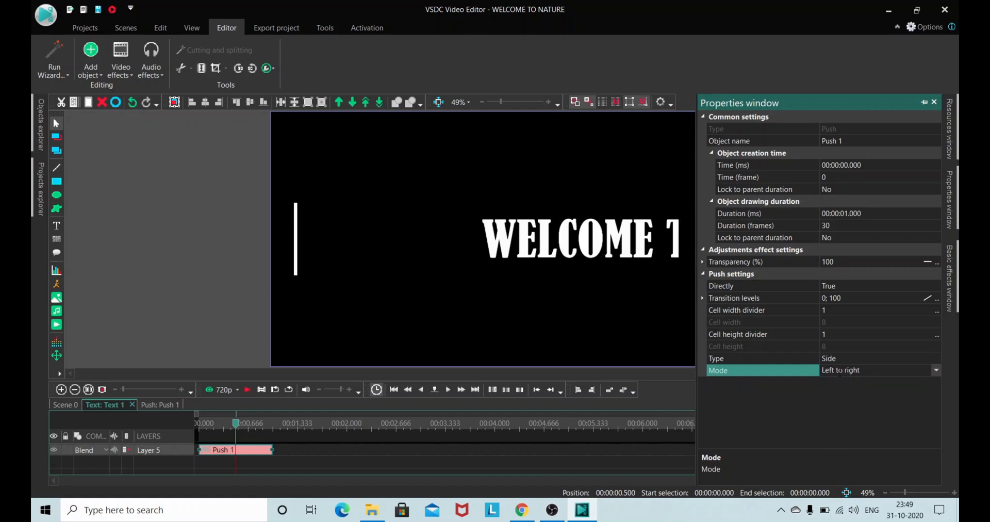
{"action": "left_click", "coordinate": [932, 370]}
{"action": "left_click", "coordinate": [873, 385]}
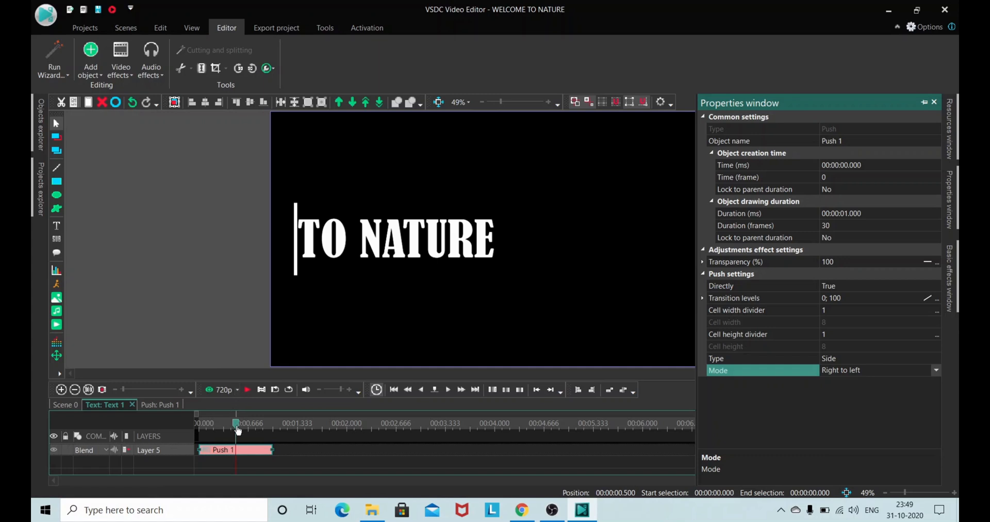
Step: Play the title's Push transition from the start of its timeline to check the side movement
{"action": "left_click", "coordinate": [213, 423]}
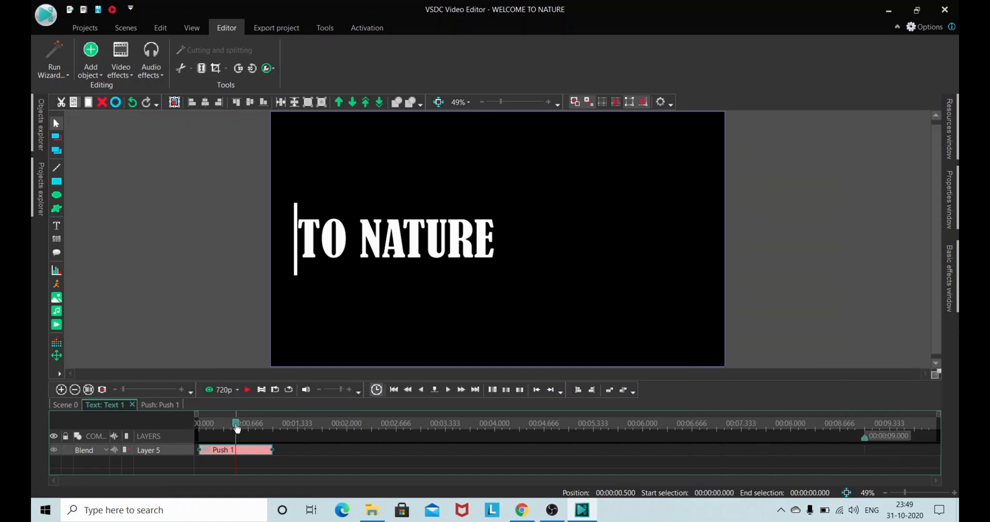
{"action": "left_click_drag", "start_coordinate": [236, 424], "coordinate": [174, 425]}
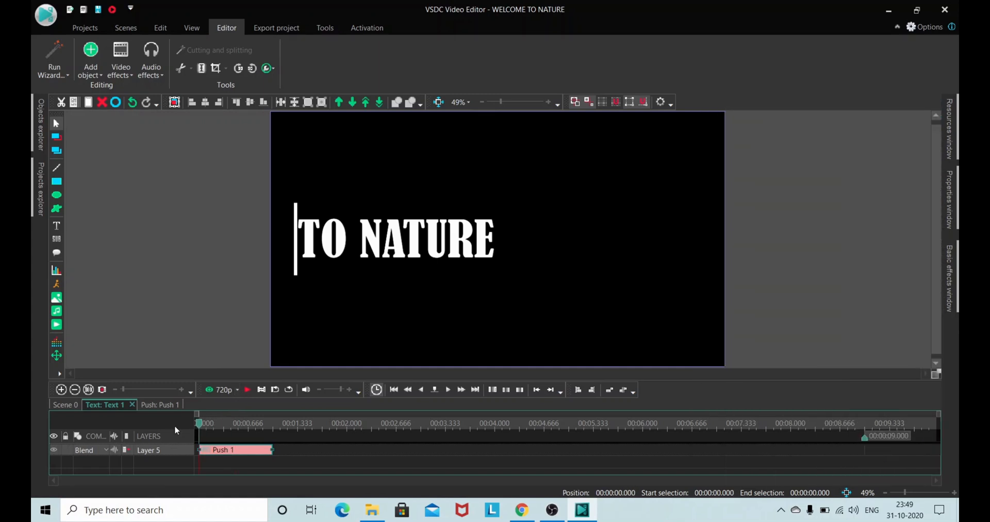
{"action": "left_click", "coordinate": [249, 390]}
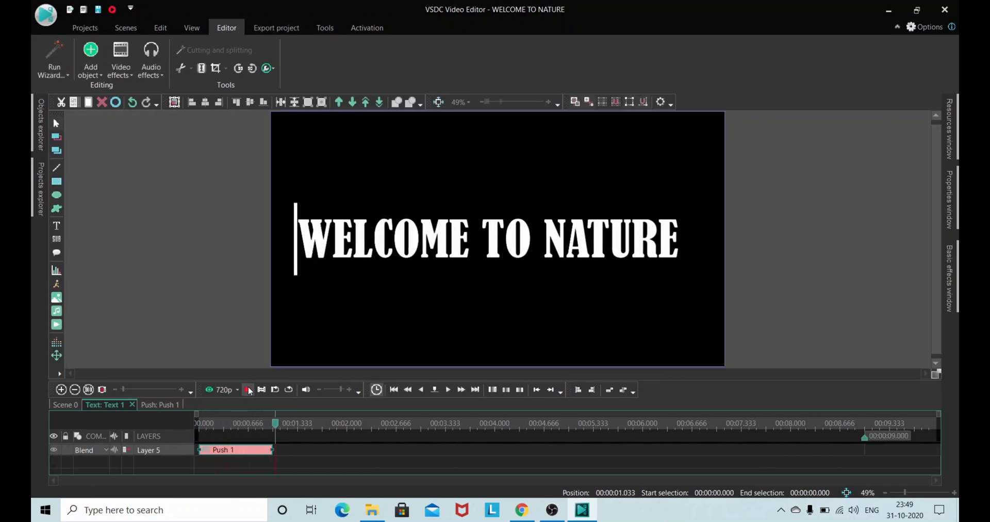
{"action": "left_click", "coordinate": [237, 423]}
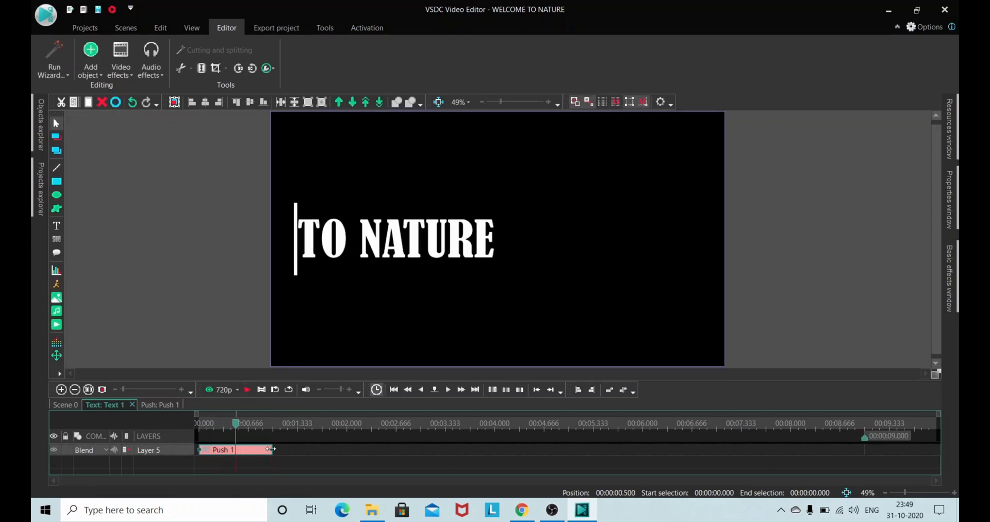
Step: Lengthen the opening Push transition on the timeline to about 2.4 s, previewing it from the start after each extension
{"action": "left_click_drag", "start_coordinate": [271, 450], "coordinate": [323, 450]}
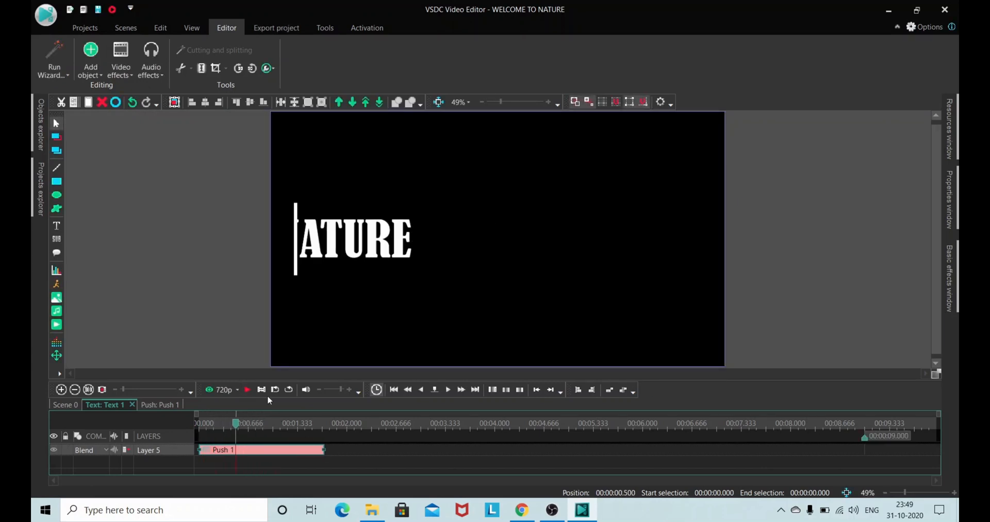
{"action": "left_click_drag", "start_coordinate": [239, 422], "coordinate": [188, 431]}
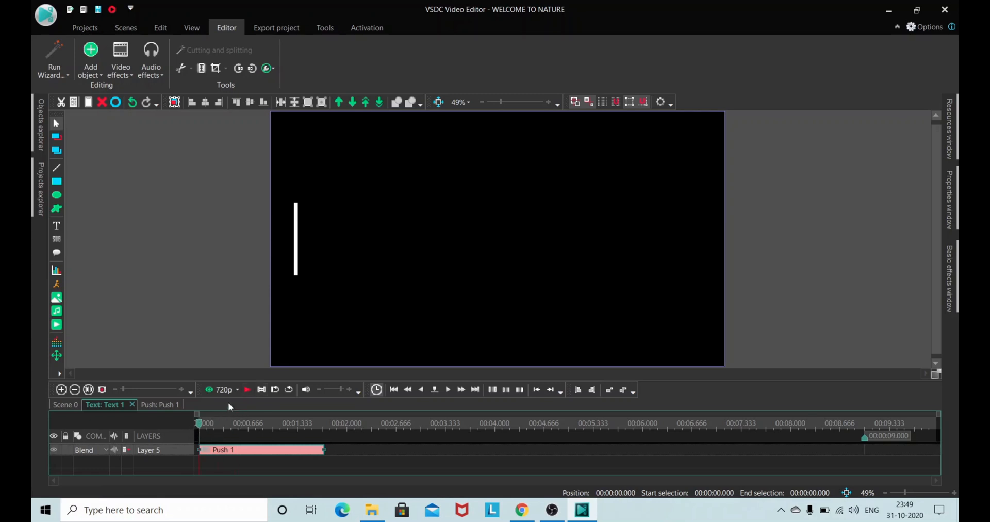
{"action": "left_click", "coordinate": [248, 390]}
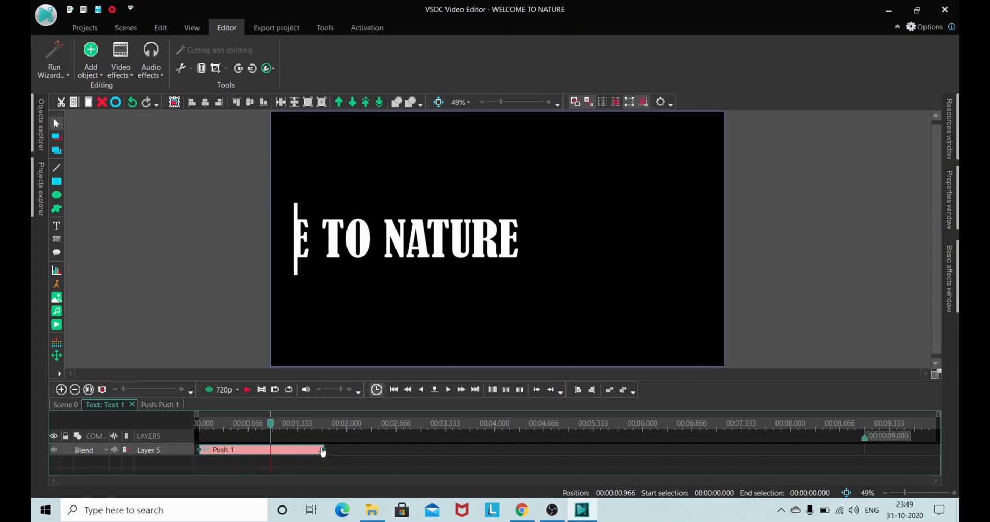
{"action": "left_click_drag", "start_coordinate": [322, 451], "coordinate": [371, 451]}
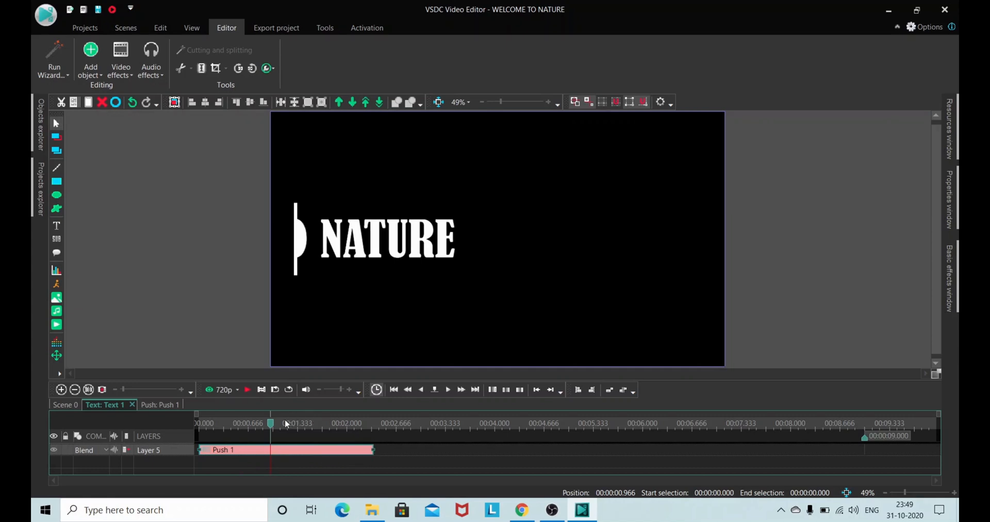
{"action": "left_click_drag", "start_coordinate": [270, 427], "coordinate": [195, 427]}
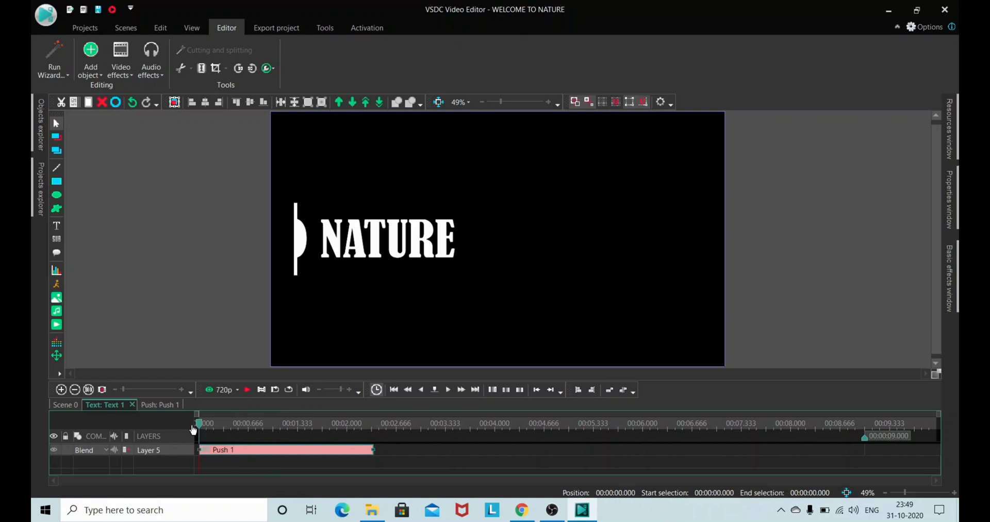
{"action": "left_click", "coordinate": [249, 390]}
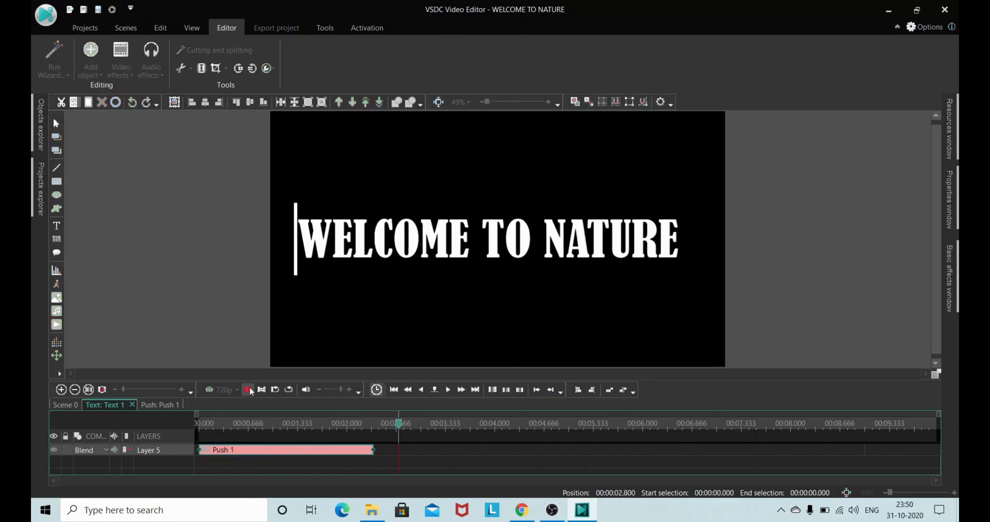
{"action": "left_click", "coordinate": [249, 390]}
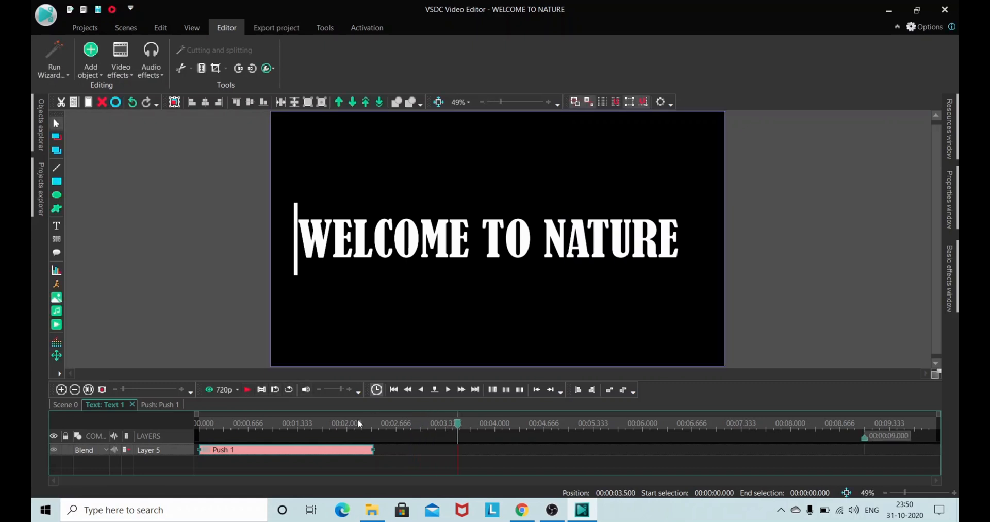
Step: Trim the end of the opening Push transition to about 2.3 s and replay it from the start
{"action": "left_click", "coordinate": [374, 424]}
{"action": "left_click_drag", "start_coordinate": [371, 429], "coordinate": [199, 423]}
{"action": "left_click", "coordinate": [248, 390]}
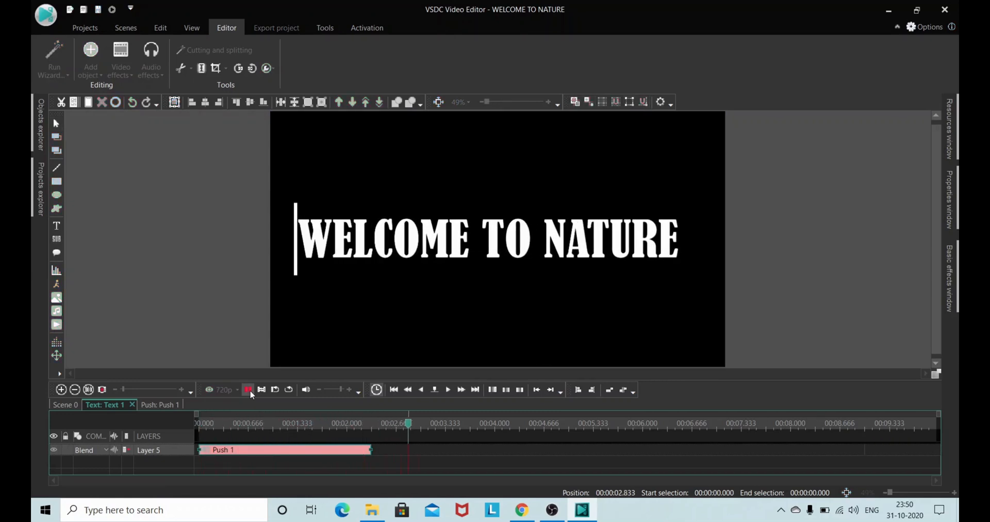
{"action": "left_click", "coordinate": [249, 390]}
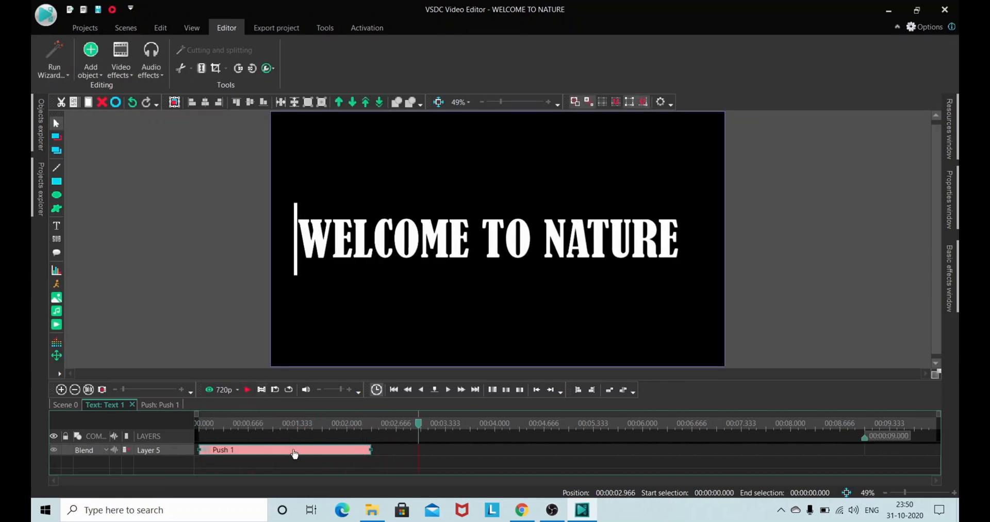
Step: Add a second Push transition to the WELCOME TO NATURE title on a new layer, positioned to scene end
{"action": "left_click", "coordinate": [57, 405]}
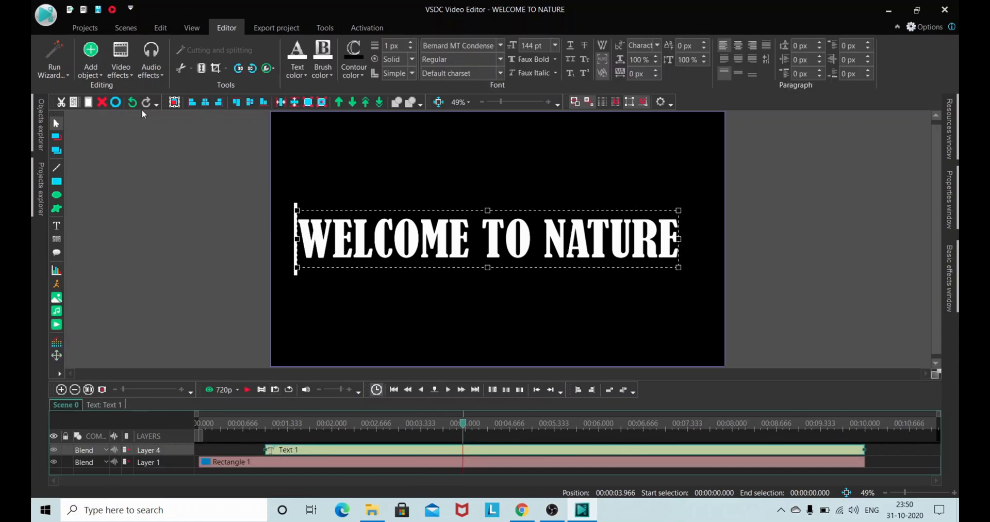
{"action": "left_click", "coordinate": [129, 73]}
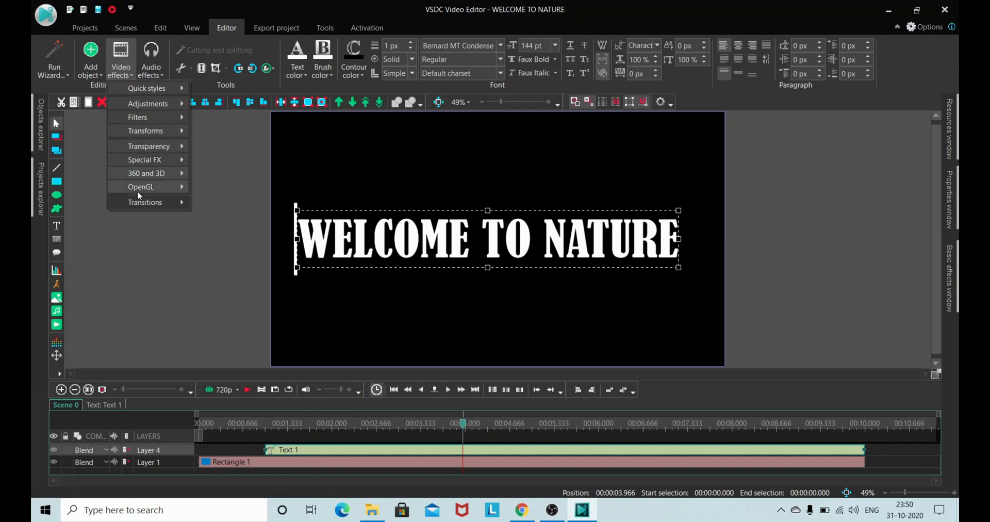
{"action": "mouse_move", "coordinate": [143, 202]}
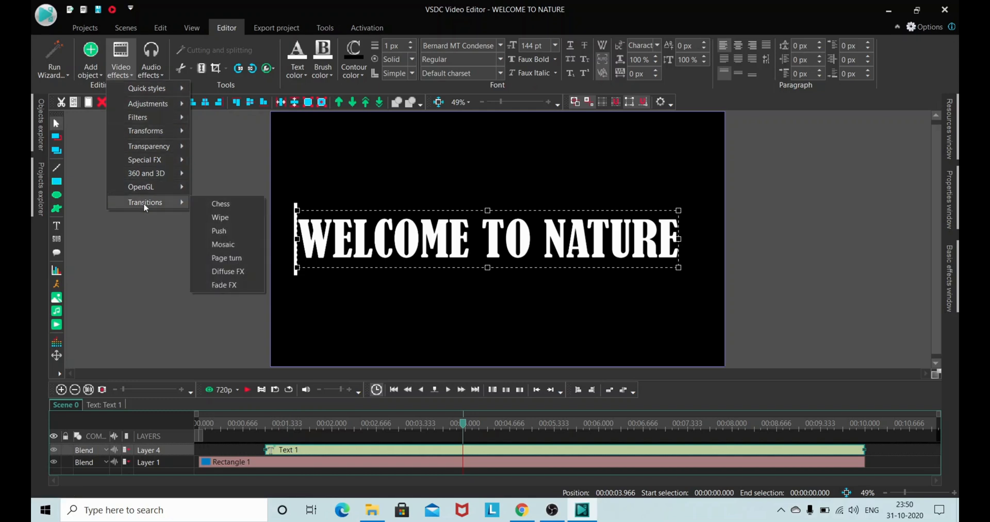
{"action": "left_click", "coordinate": [223, 228]}
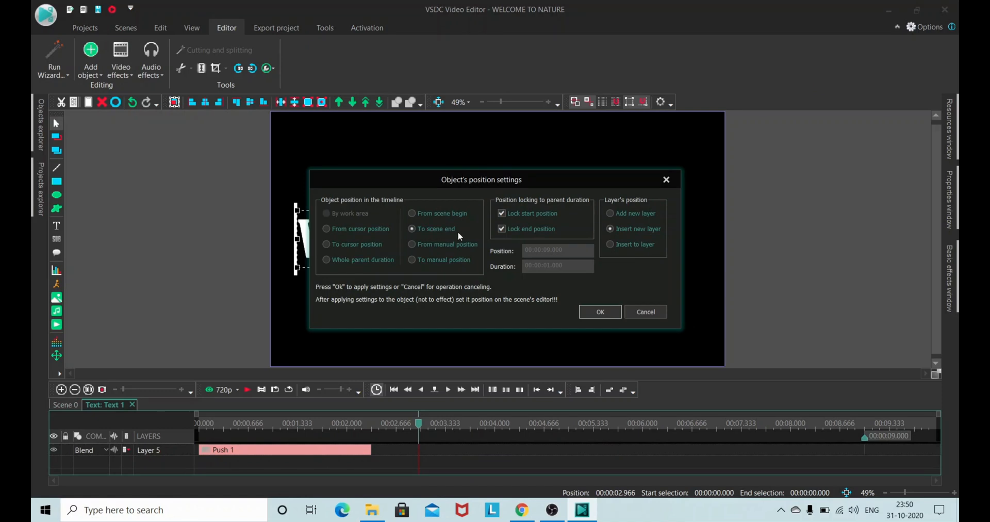
{"action": "left_click", "coordinate": [598, 312]}
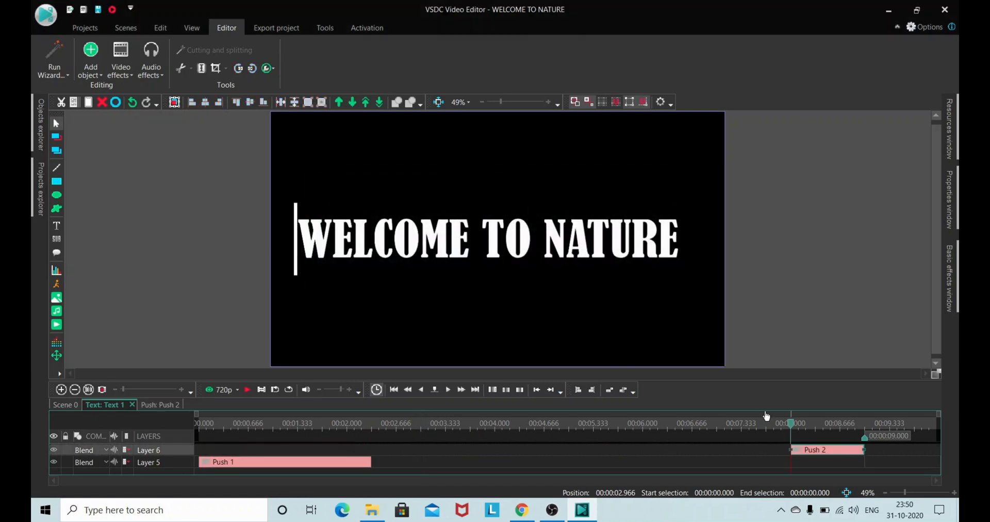
Step: Preview the closing Push transition and extend its start earlier so it lasts about 2.6 s
{"action": "left_click", "coordinate": [246, 389]}
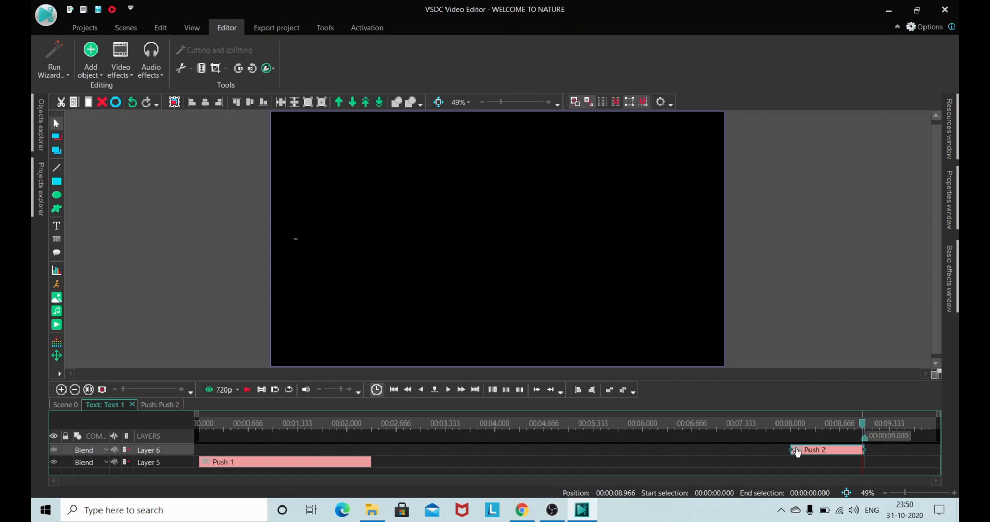
{"action": "left_click_drag", "start_coordinate": [790, 449], "coordinate": [670, 451]}
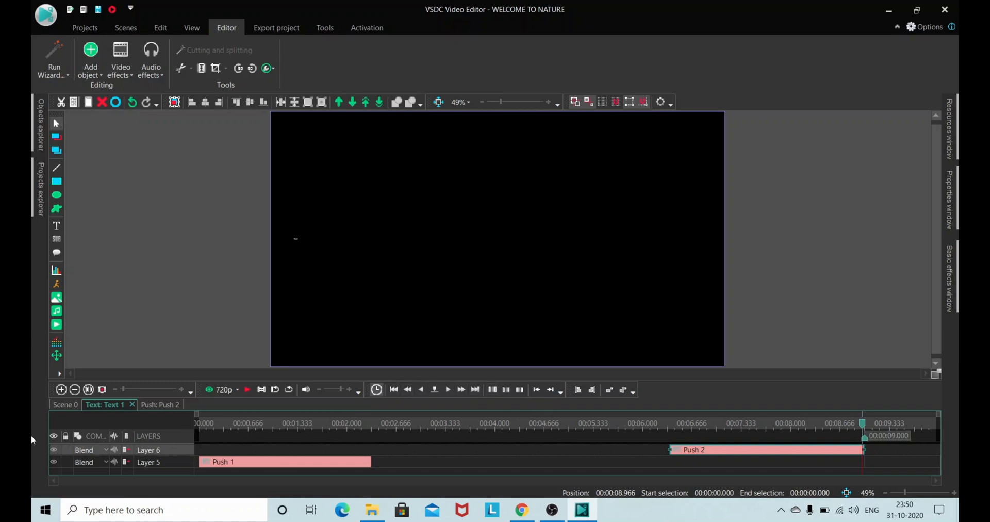
Step: Replay the title's opening and closing Push transitions from the start through to the 9 s end
{"action": "left_click", "coordinate": [390, 390]}
{"action": "left_click", "coordinate": [390, 391]}
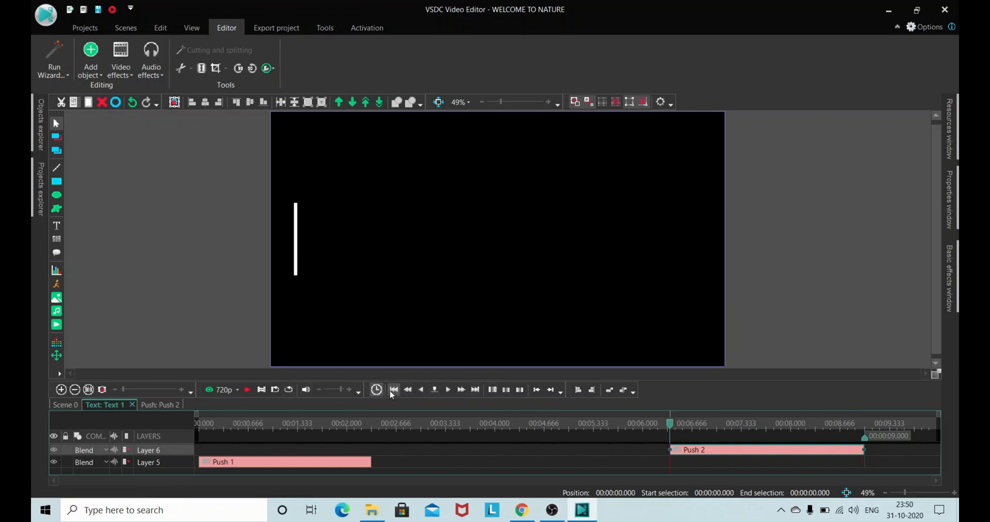
{"action": "left_click", "coordinate": [248, 391]}
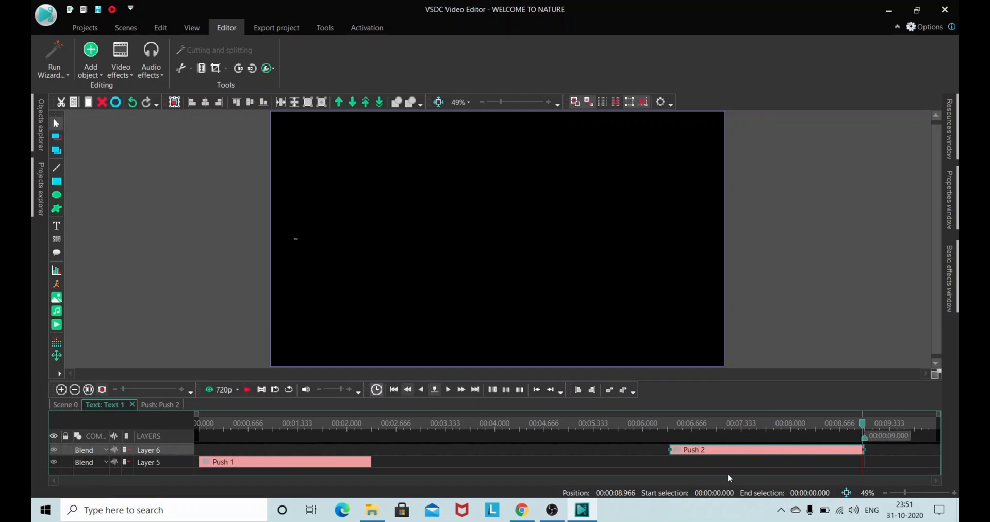
{"action": "left_click", "coordinate": [865, 428]}
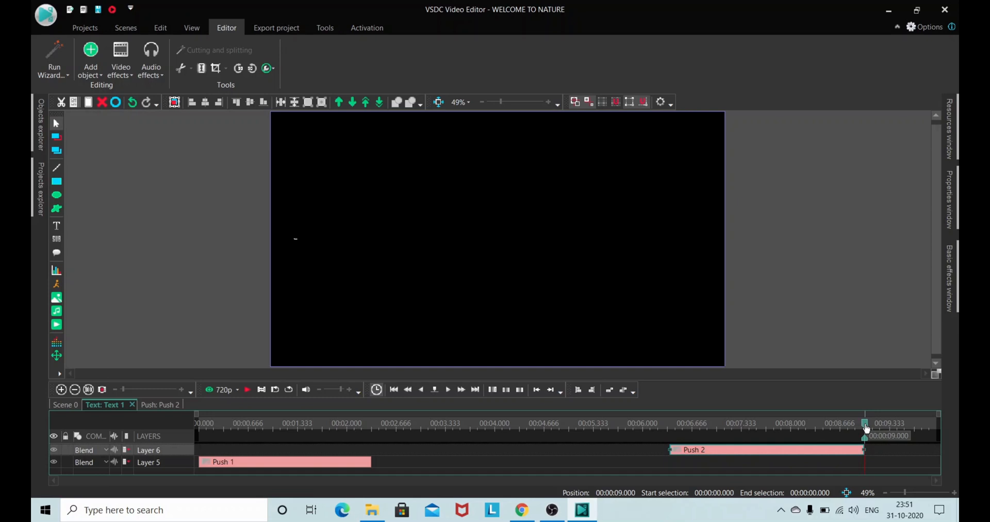
Step: Return to the main scene and extend the end of the white bar on the timeline to about 11.6 s
{"action": "left_click", "coordinate": [68, 402]}
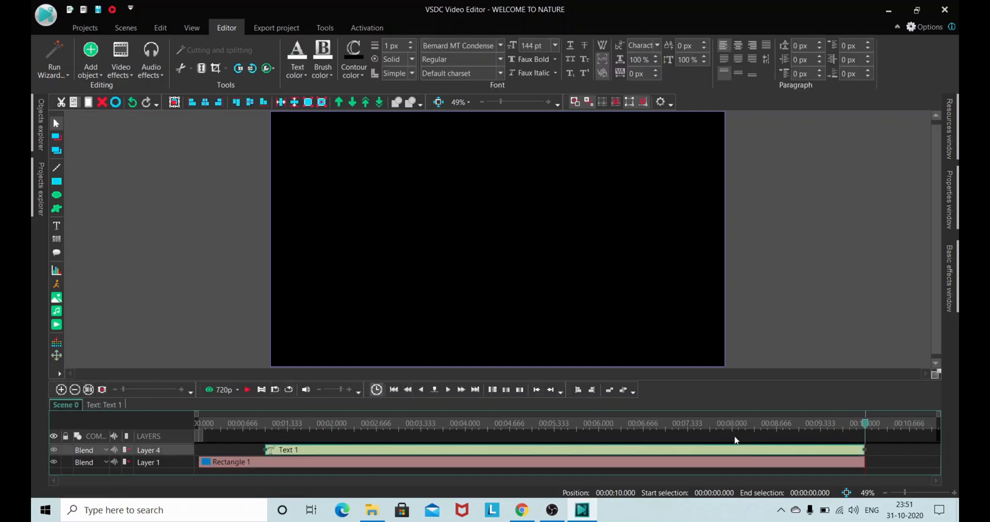
{"action": "left_click", "coordinate": [749, 468]}
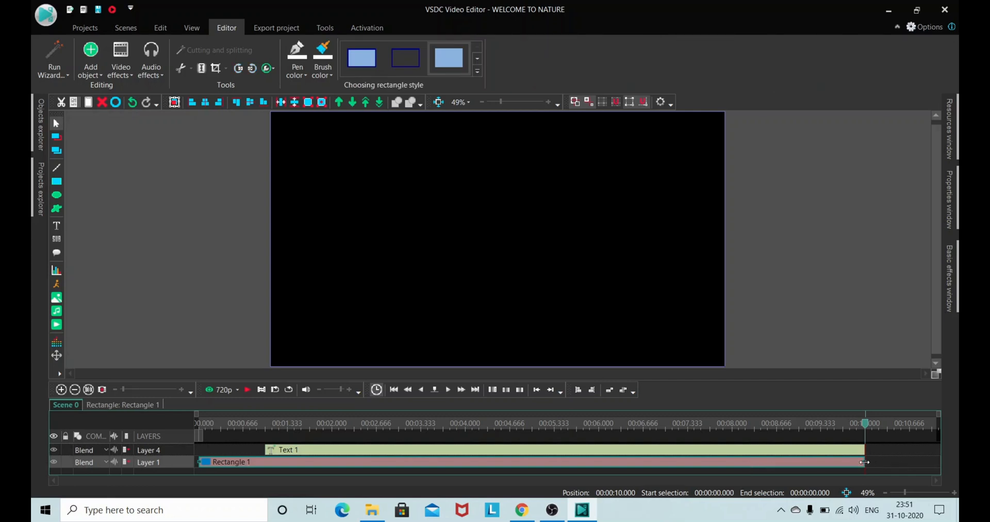
{"action": "left_click_drag", "start_coordinate": [864, 461], "coordinate": [955, 459]}
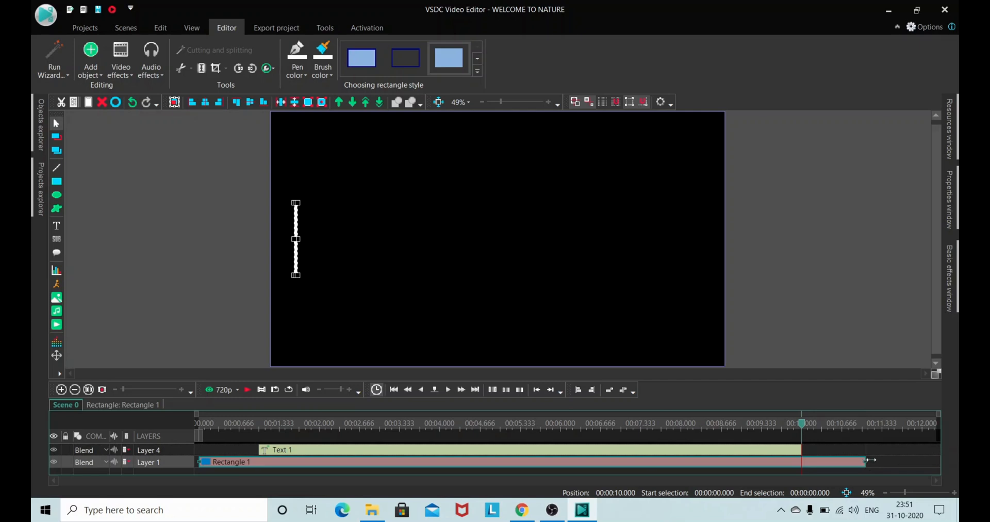
{"action": "left_click_drag", "start_coordinate": [870, 459], "coordinate": [899, 460]}
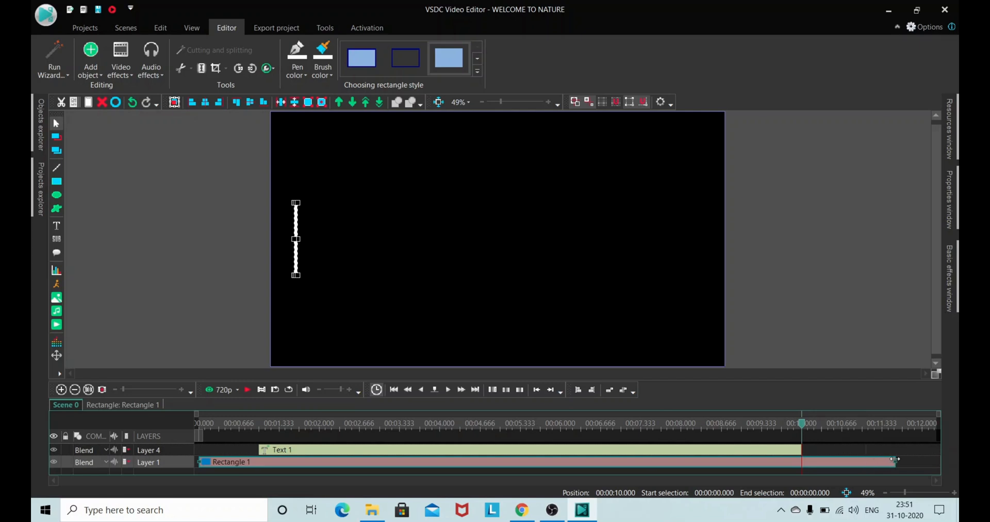
Step: Preview the end of the scene from about 9.3 s to check the timing between the title and the bar
{"action": "left_click", "coordinate": [248, 390]}
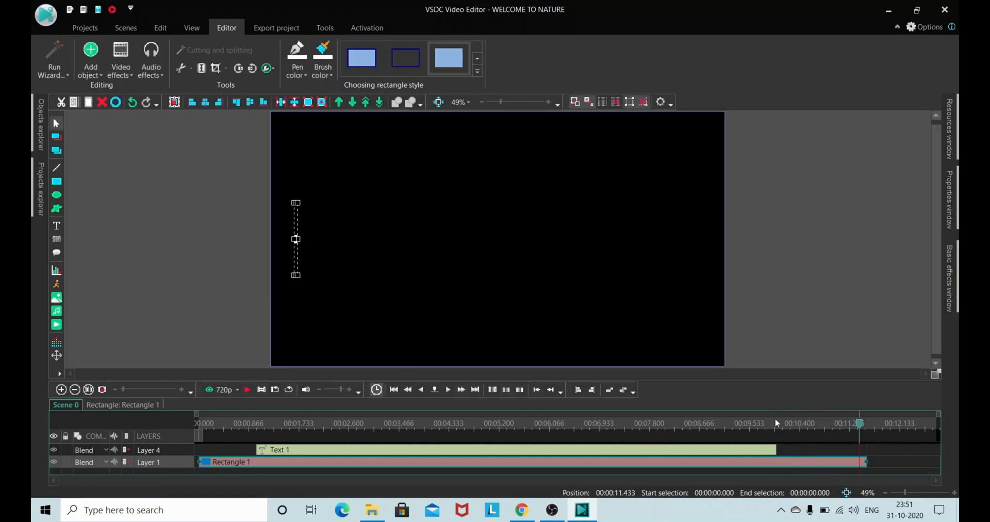
{"action": "left_click", "coordinate": [736, 427]}
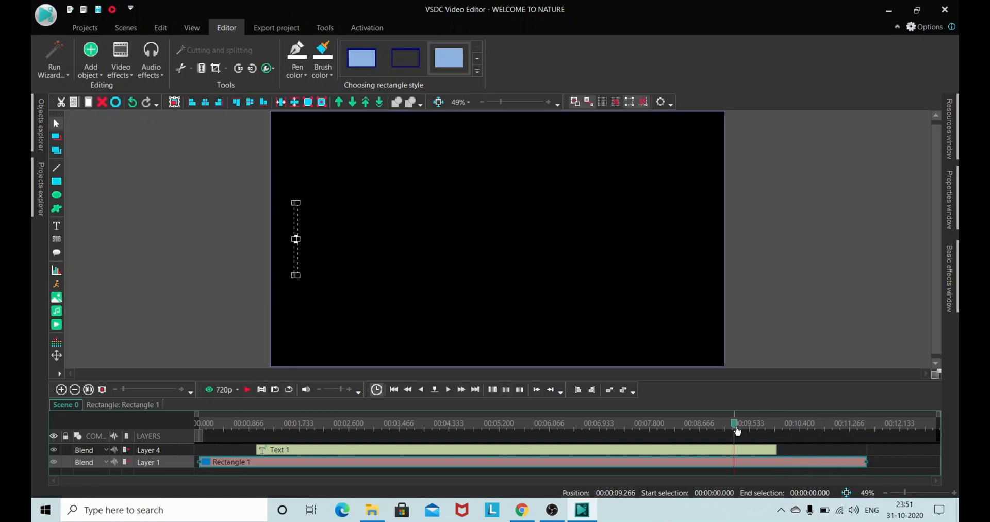
{"action": "left_click", "coordinate": [248, 389]}
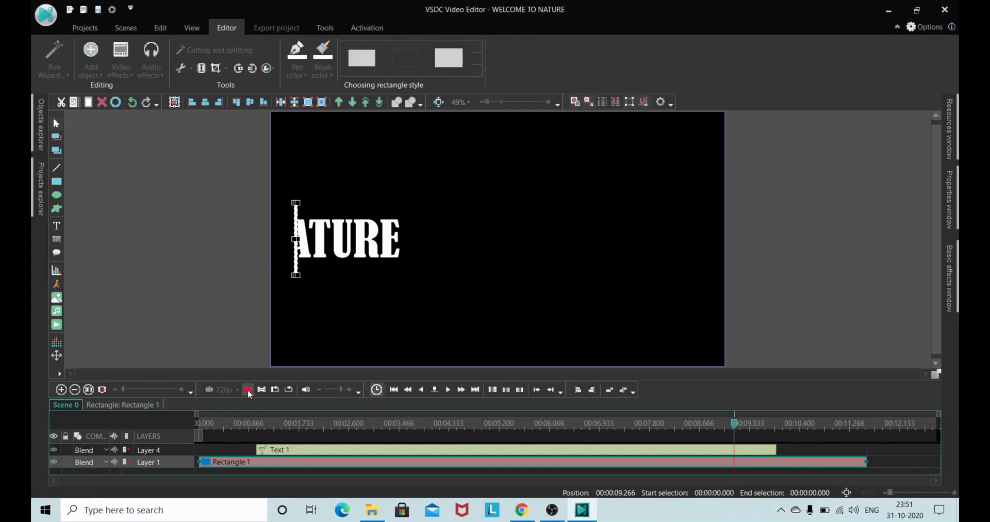
{"action": "left_click", "coordinate": [248, 390]}
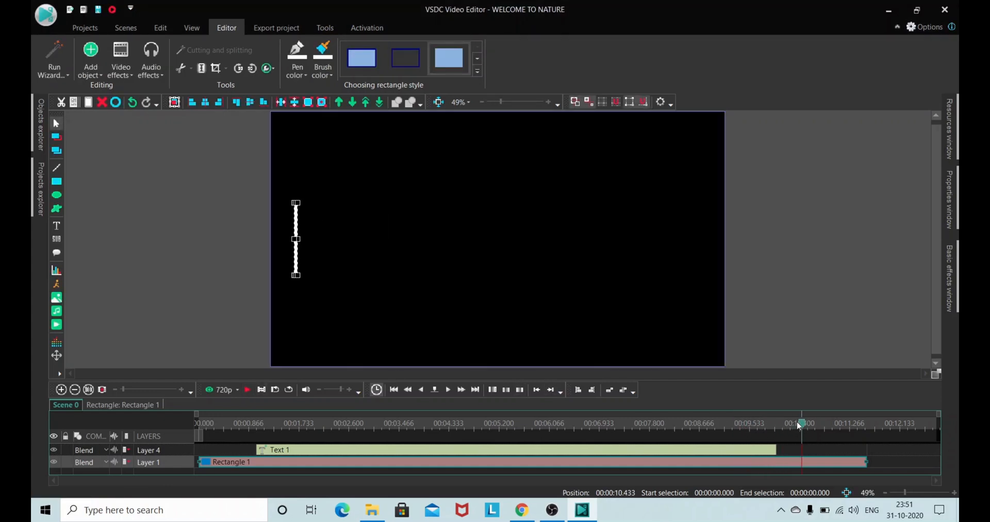
Step: Extend the start of the bar's closing Wipe transition back to 10 s, where the title ends
{"action": "left_click_drag", "start_coordinate": [802, 426], "coordinate": [780, 430]}
{"action": "left_click", "coordinate": [108, 404]}
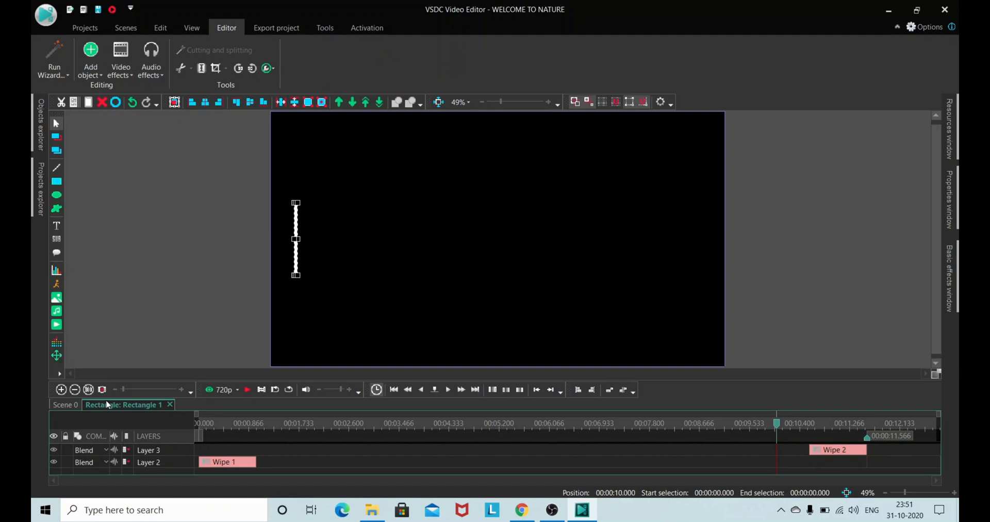
{"action": "double_click", "coordinate": [838, 451]}
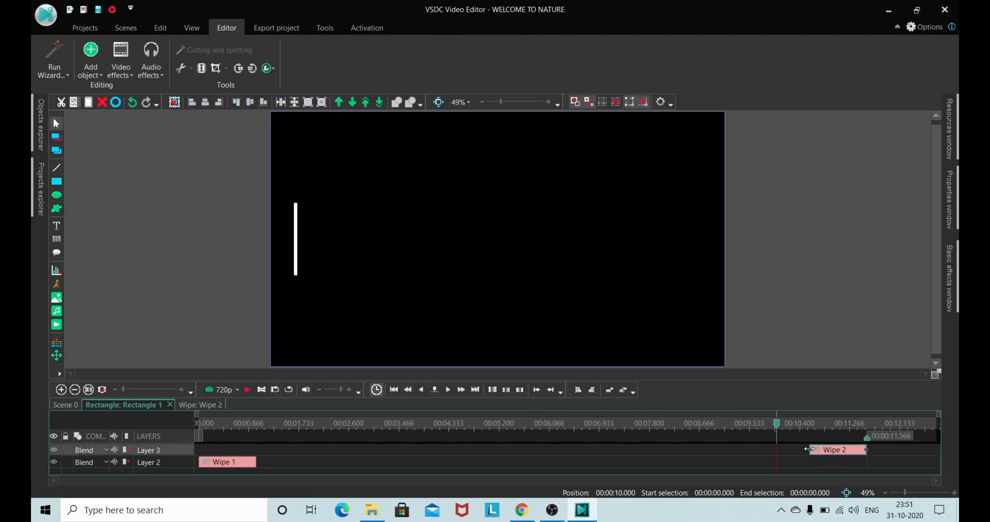
{"action": "left_click_drag", "start_coordinate": [808, 449], "coordinate": [776, 449]}
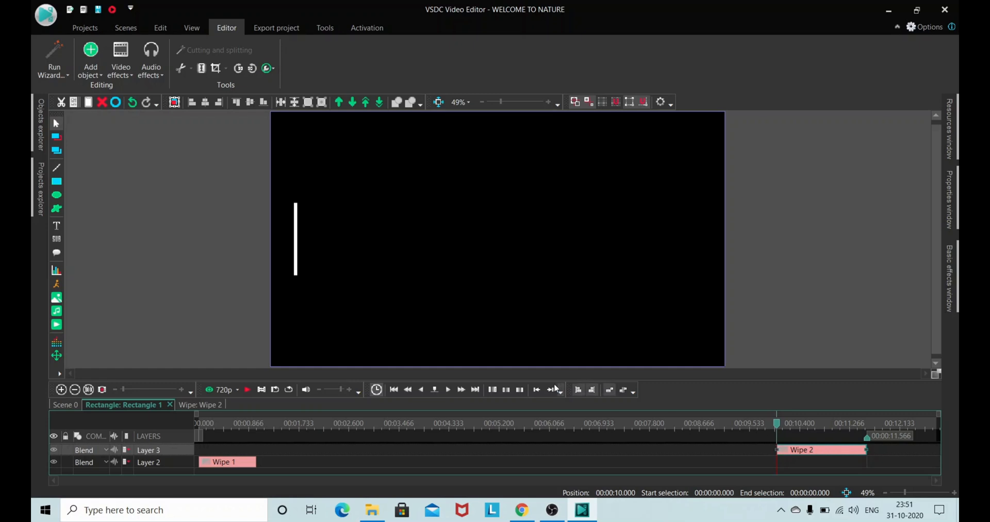
Step: Preview the bar's closing wipe, replaying the ending from about 8.7 s
{"action": "left_click", "coordinate": [247, 389]}
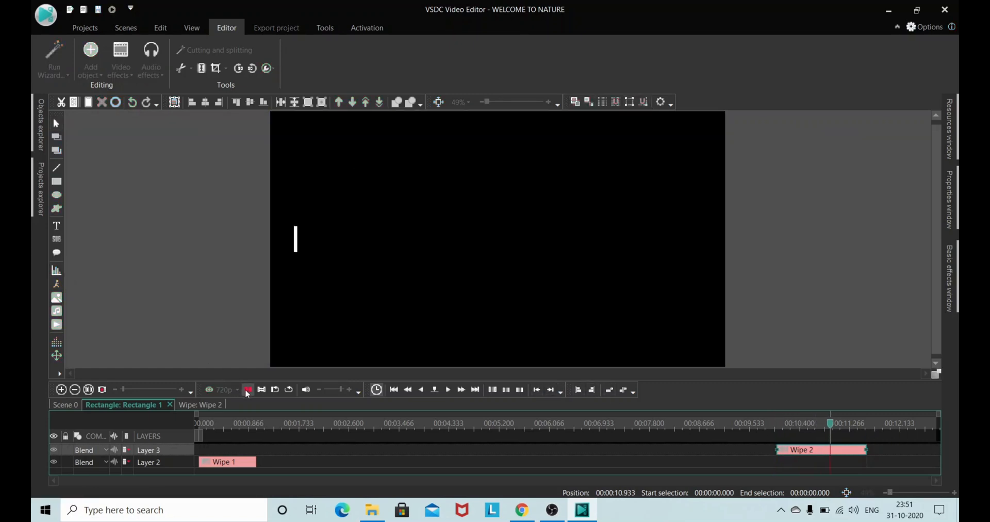
{"action": "left_click", "coordinate": [700, 424]}
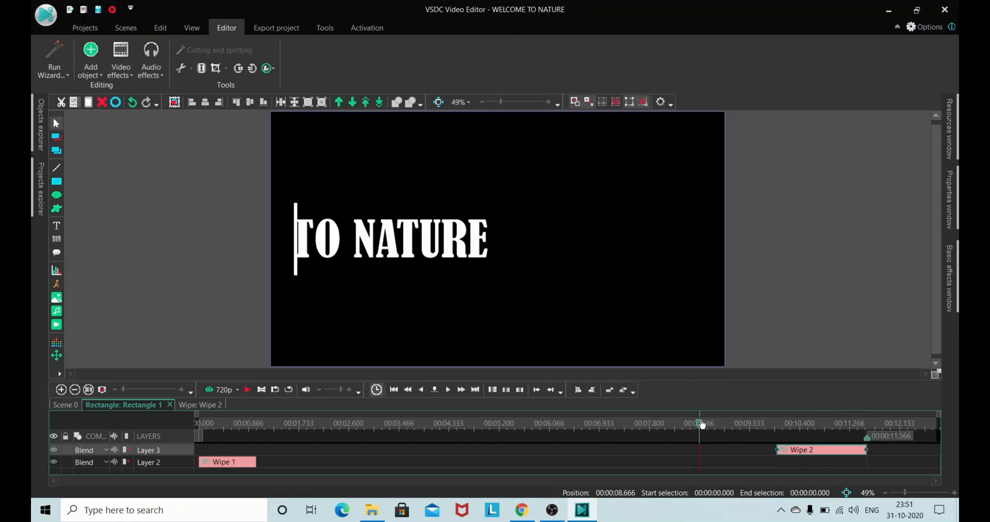
{"action": "left_click", "coordinate": [247, 389]}
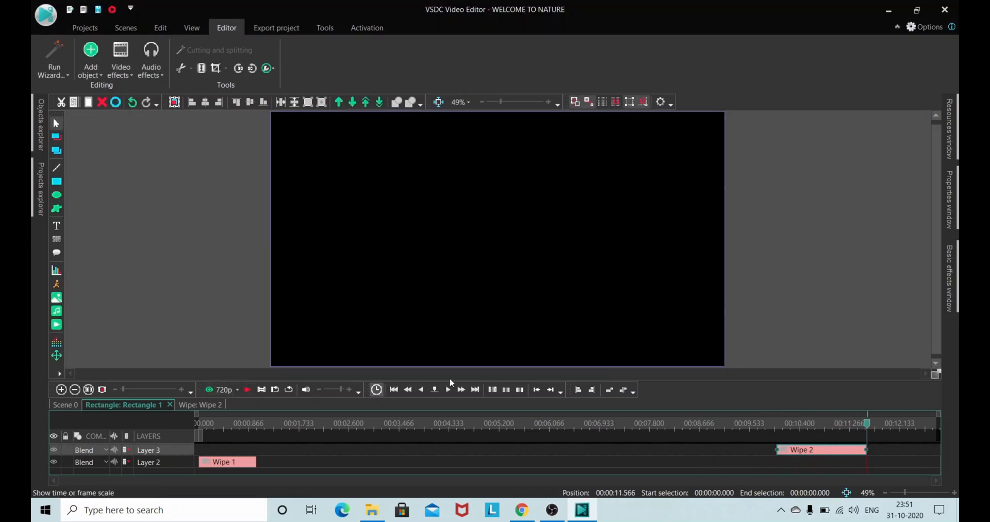
Step: Replay the complete bar and title animation in the main scene from the beginning
{"action": "left_click", "coordinate": [394, 390]}
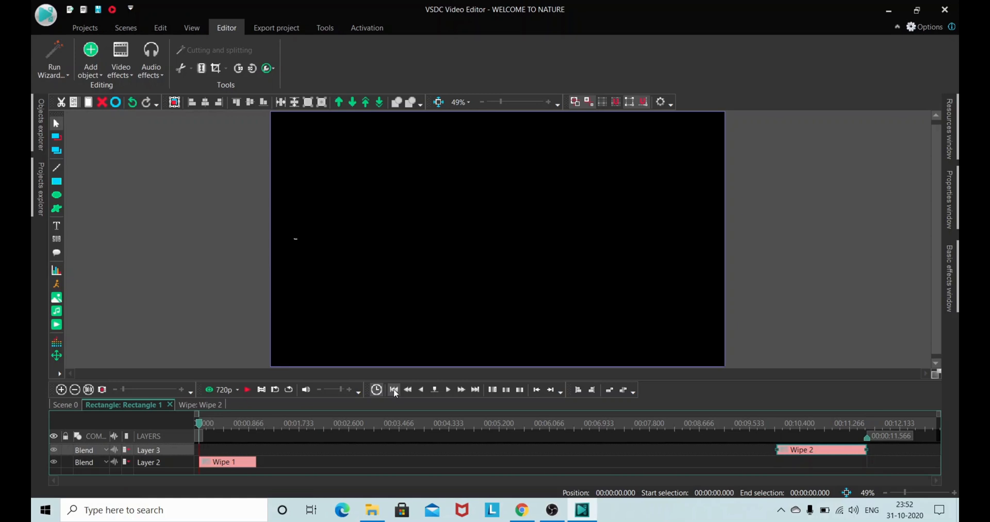
{"action": "left_click", "coordinate": [60, 404]}
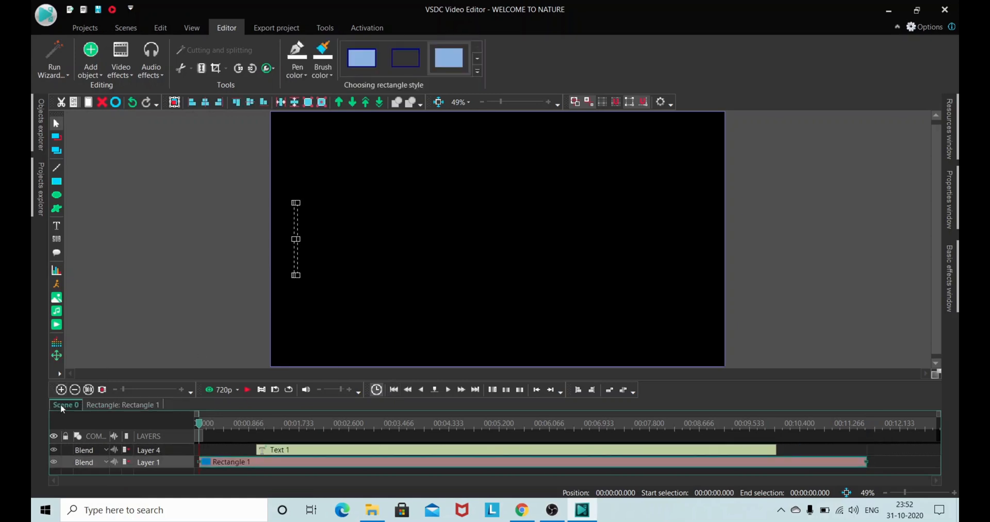
{"action": "left_click", "coordinate": [248, 390]}
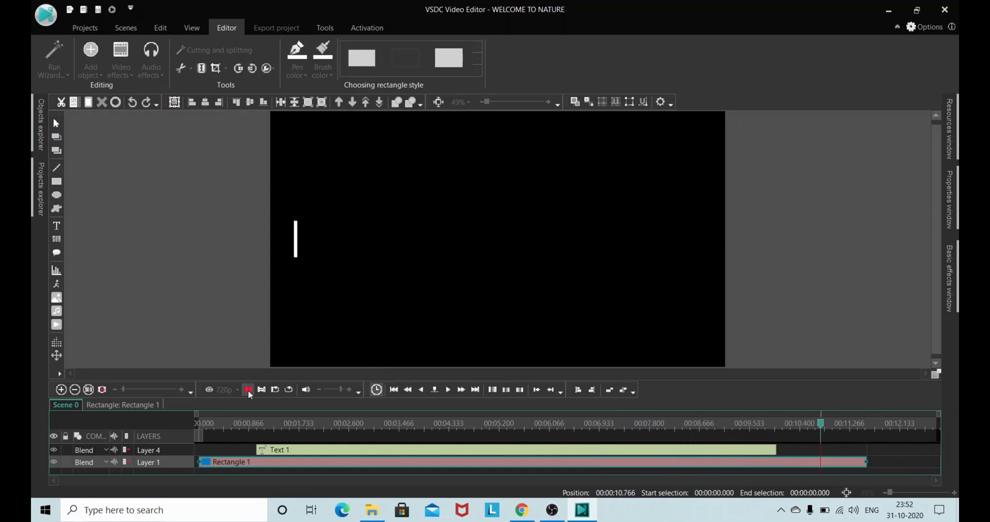
{"action": "left_click", "coordinate": [248, 390]}
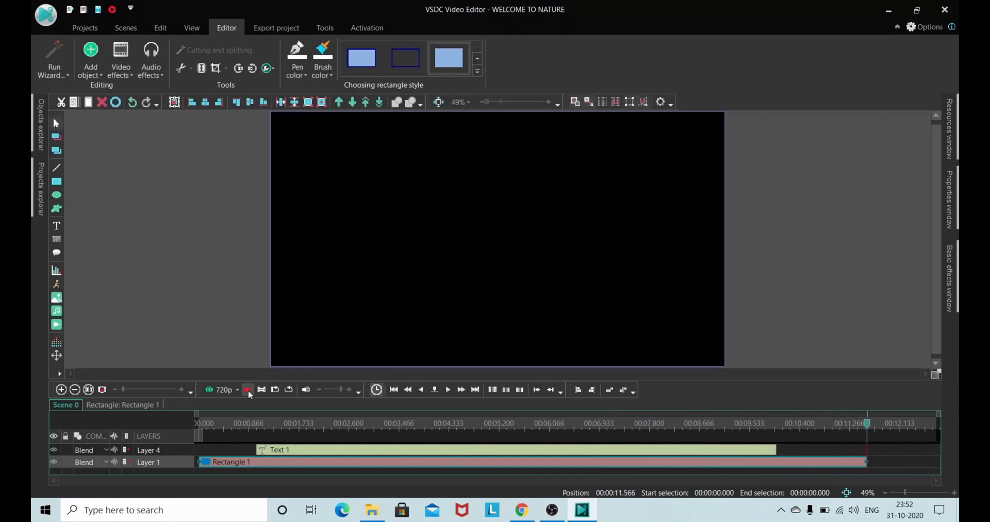
Step: Insert the NATURE video from the desktop into the scene's existing layer, using the cursor position at the scene start
{"action": "left_click", "coordinate": [395, 391]}
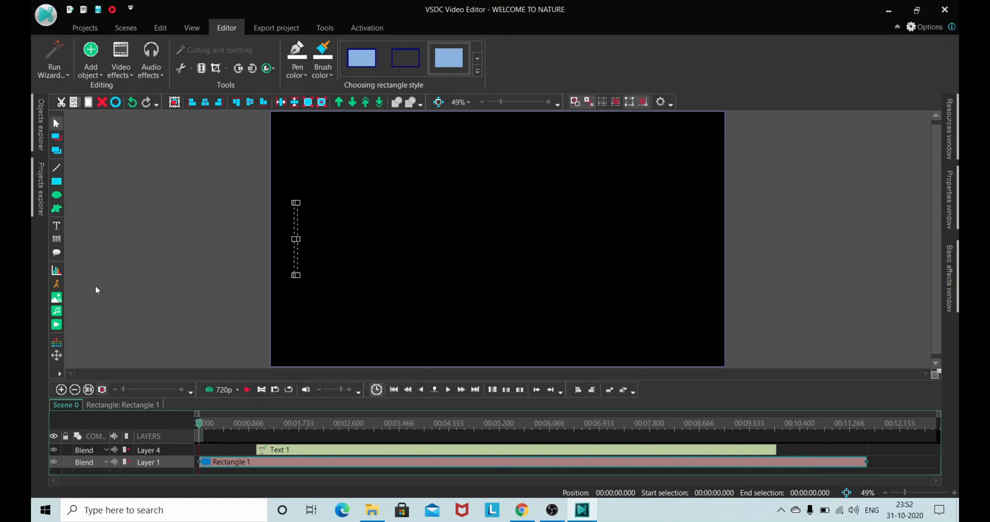
{"action": "left_click", "coordinate": [57, 325]}
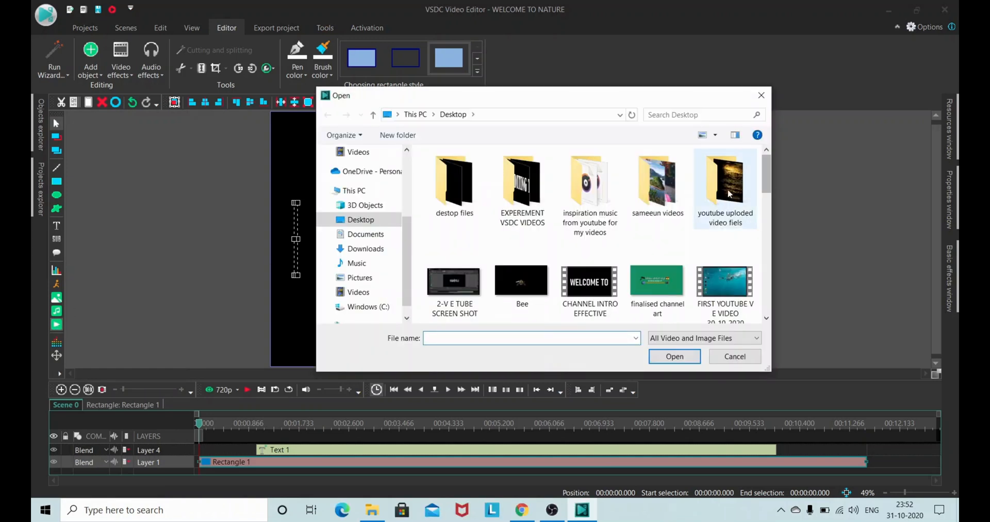
{"action": "scroll", "coordinate": [728, 196], "scroll_direction": "down", "scroll_amount": 1}
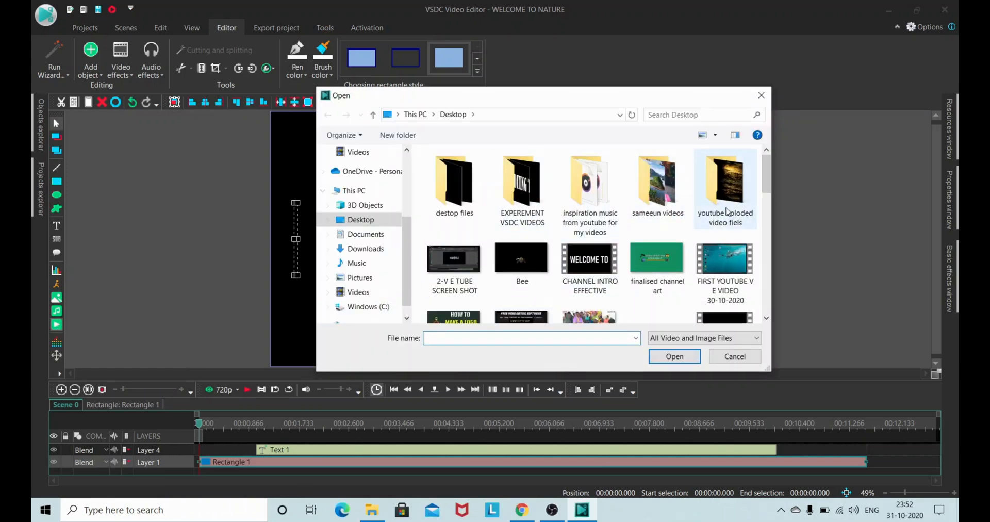
{"action": "left_click_drag", "start_coordinate": [768, 177], "coordinate": [771, 224]}
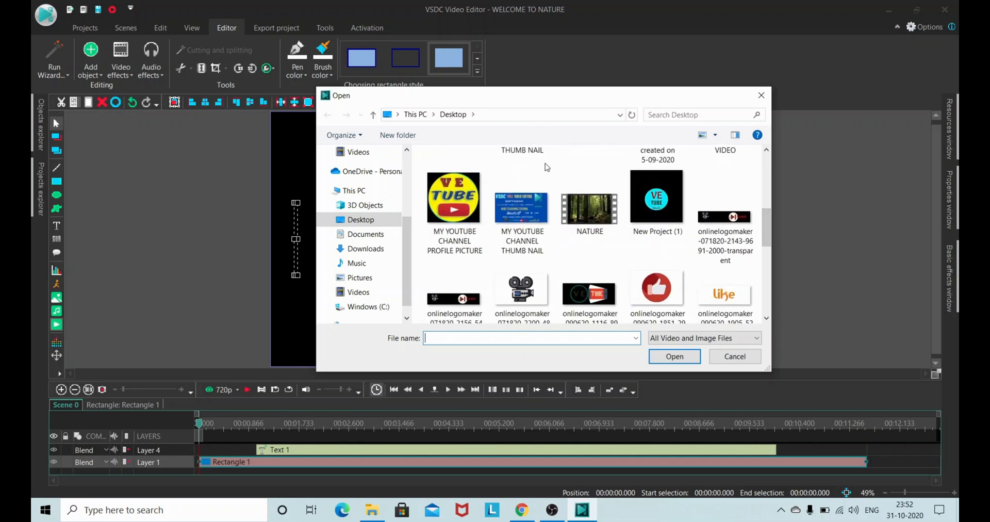
{"action": "left_click", "coordinate": [580, 205]}
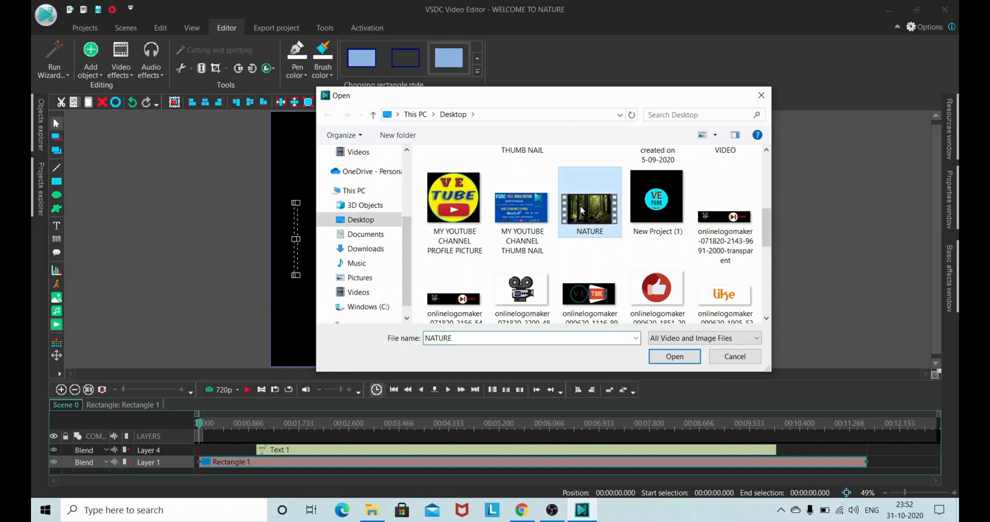
{"action": "left_click", "coordinate": [692, 354]}
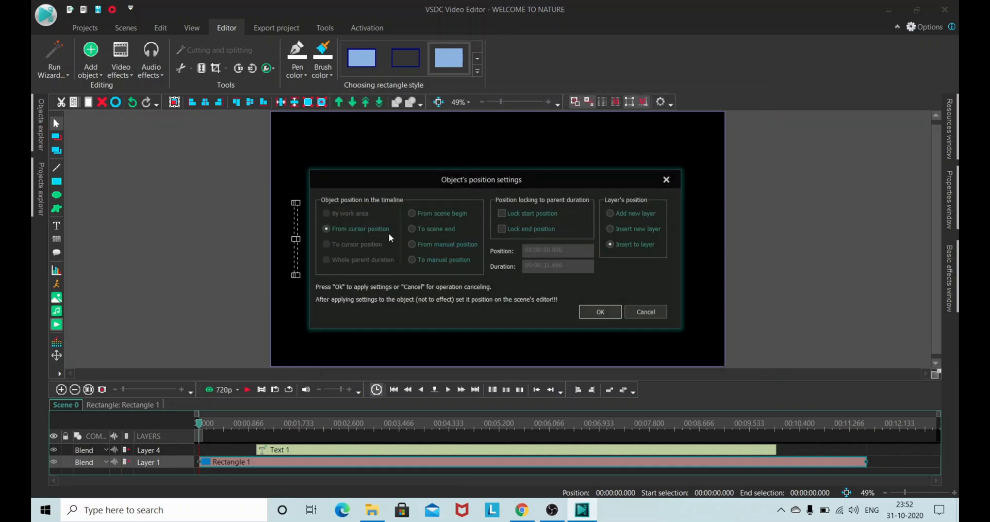
{"action": "left_click", "coordinate": [598, 312]}
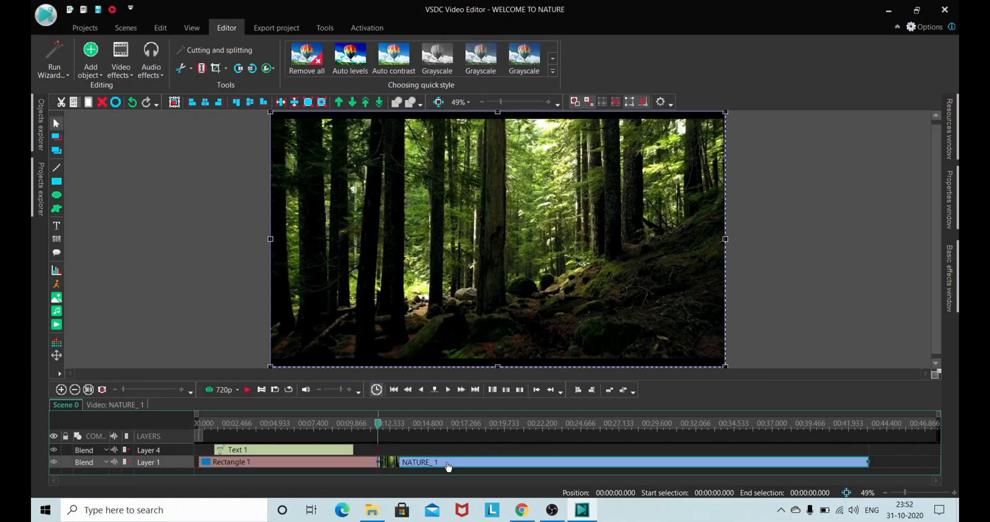
Step: Move the NATURE clip to its own layer beneath the bar and title, starting at 0 s
{"action": "left_click_drag", "start_coordinate": [448, 467], "coordinate": [322, 485]}
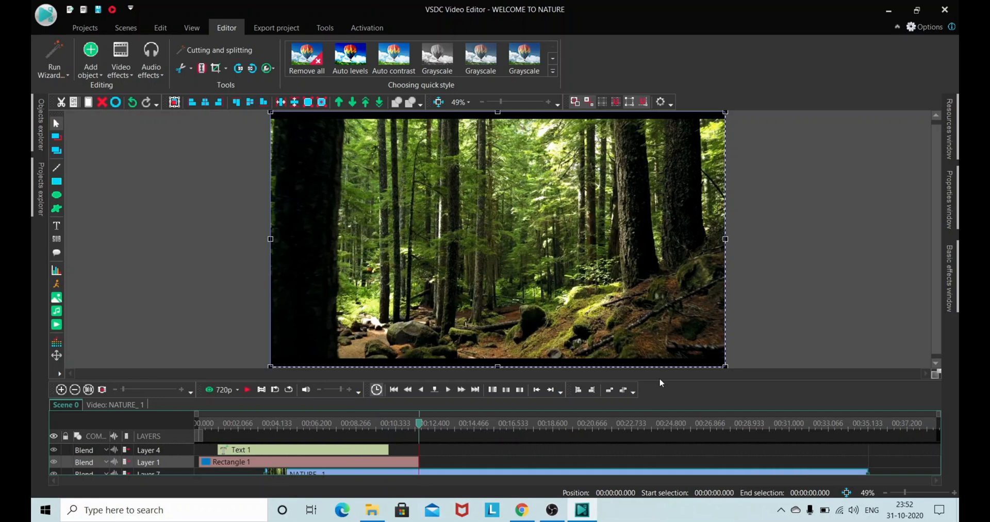
{"action": "left_click_drag", "start_coordinate": [659, 380], "coordinate": [658, 363]}
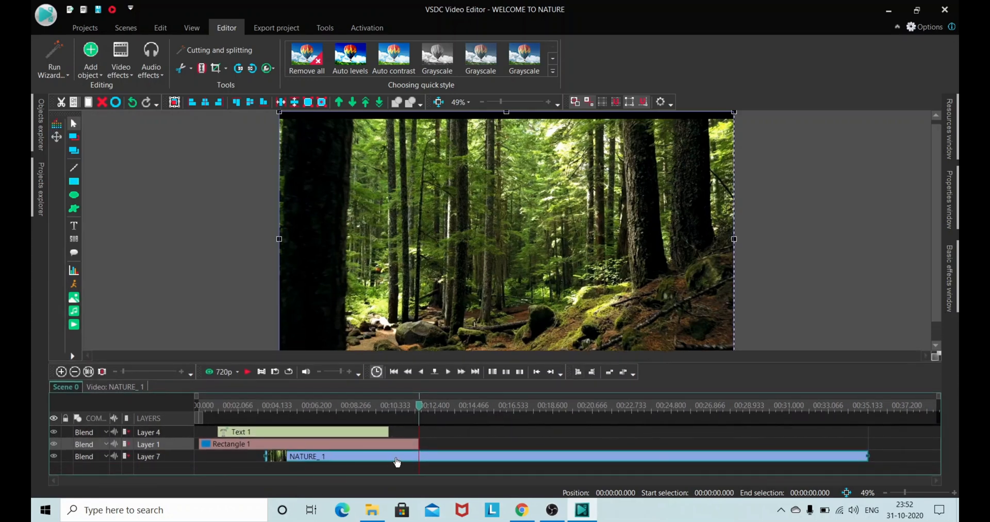
{"action": "left_click_drag", "start_coordinate": [397, 462], "coordinate": [312, 468]}
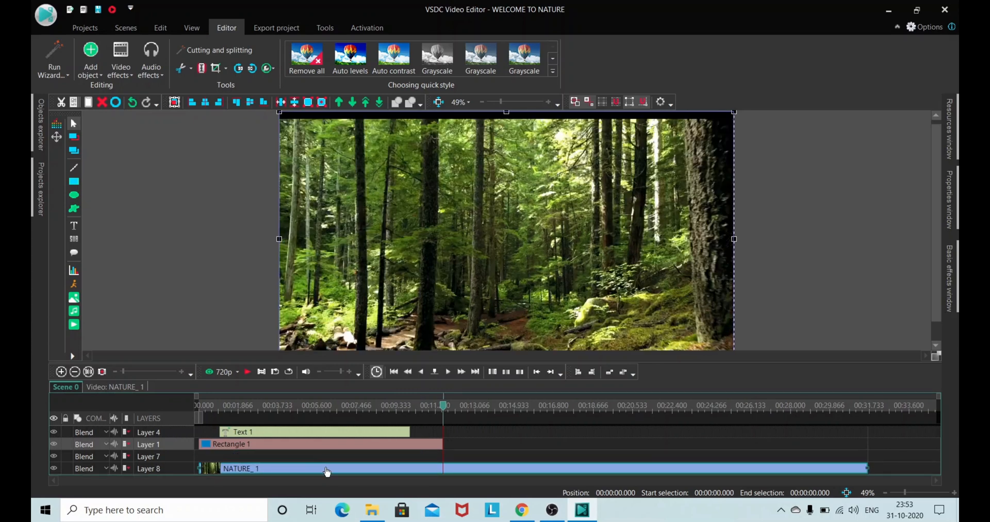
{"action": "left_click_drag", "start_coordinate": [326, 468], "coordinate": [329, 458]}
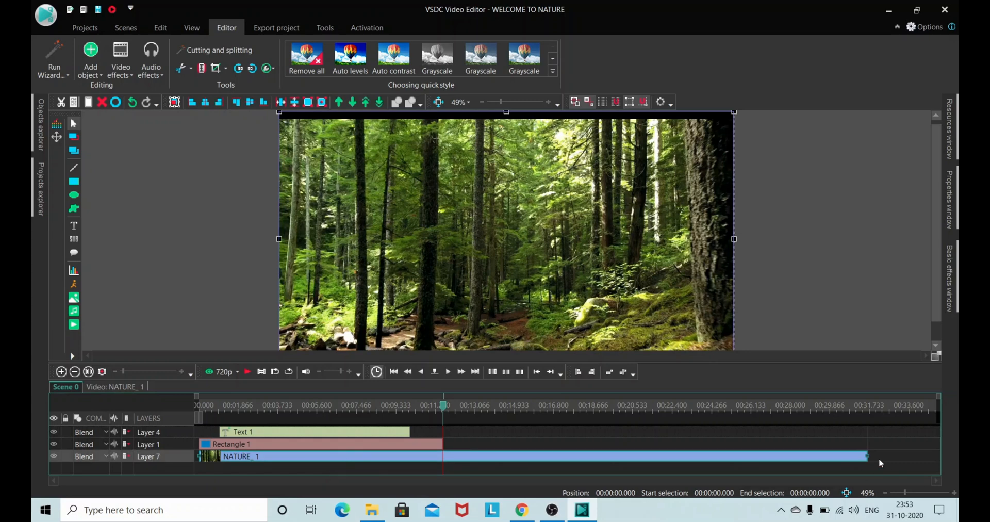
Step: Trim the end of the NATURE clip to about 11.7 s, near the end of the white bar
{"action": "left_click_drag", "start_coordinate": [858, 455], "coordinate": [753, 456]}
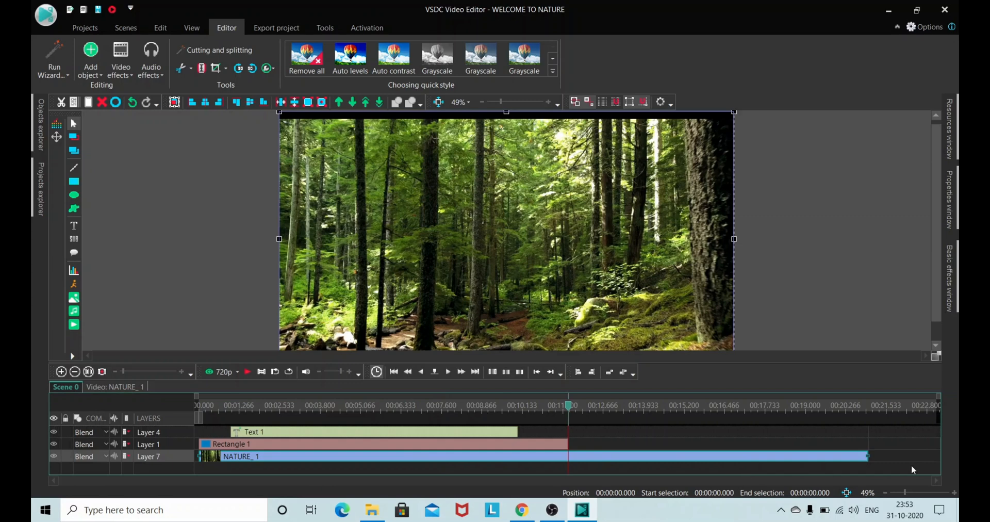
{"action": "left_click_drag", "start_coordinate": [866, 455], "coordinate": [575, 471]}
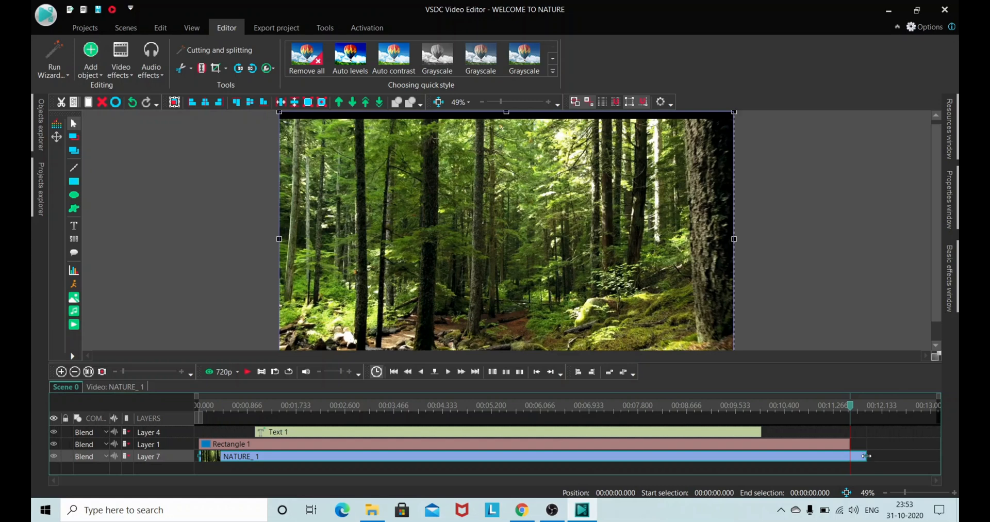
{"action": "left_click_drag", "start_coordinate": [858, 456], "coordinate": [856, 456]}
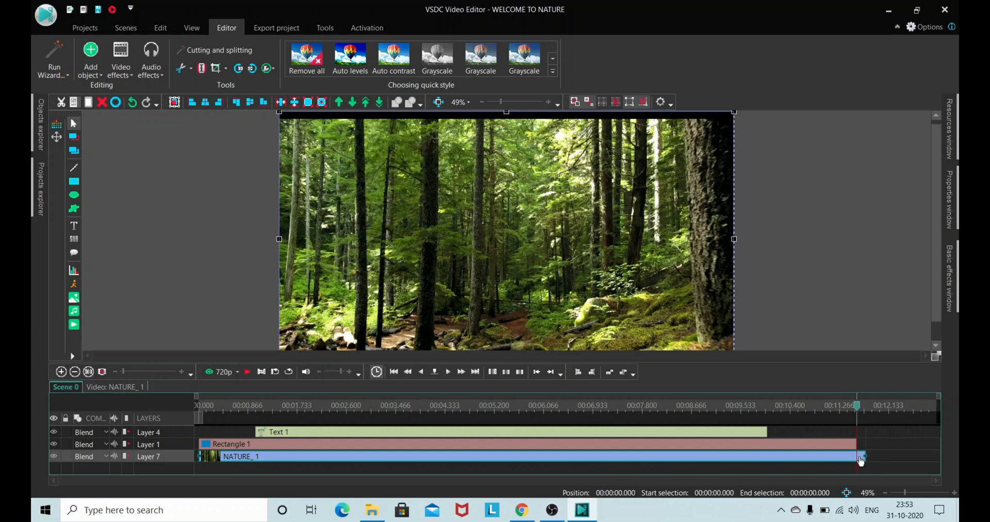
Step: Preview the full scene from the beginning with the bar and title animating over the forest video
{"action": "left_click", "coordinate": [394, 371]}
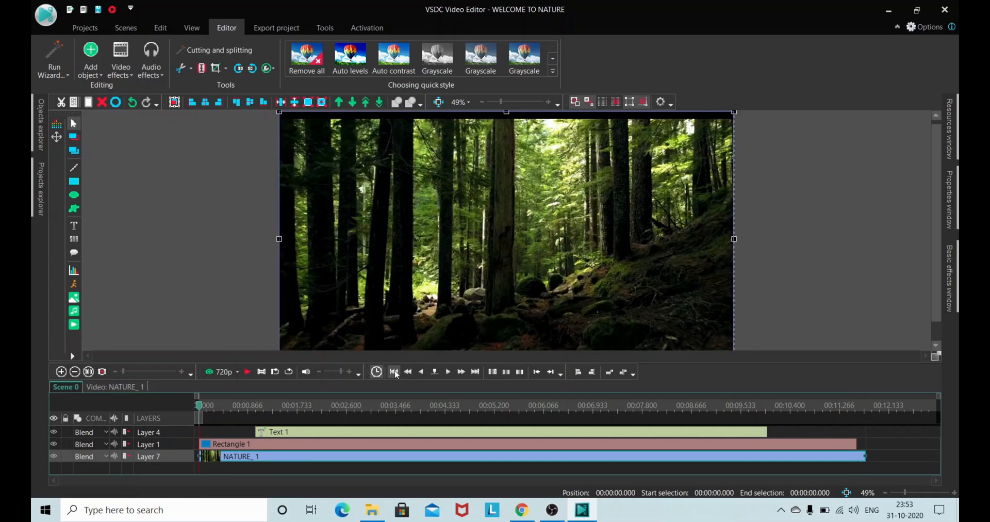
{"action": "left_click", "coordinate": [248, 371]}
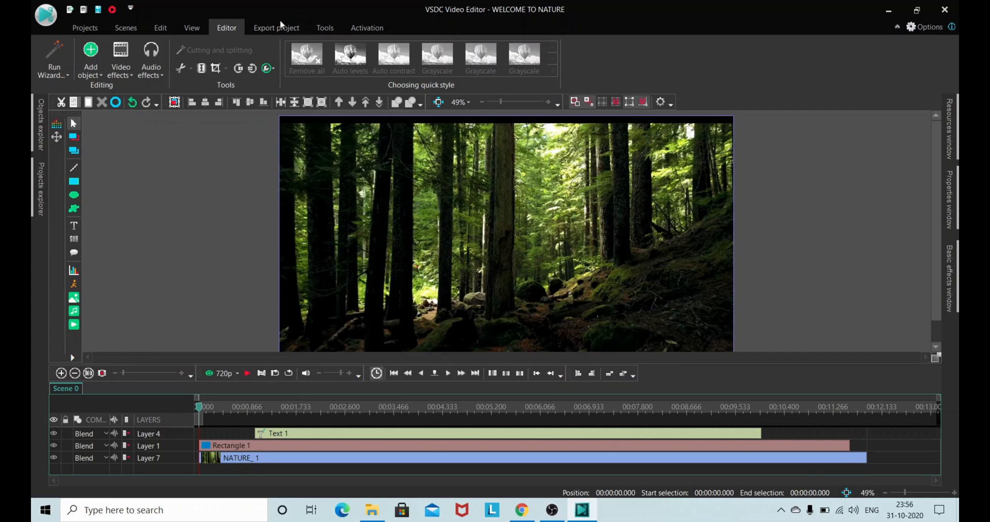
Step: Export the project for the Web in the For YouTube format, using the DCI 4K (native resolution) H.264 profile
{"action": "left_click", "coordinate": [277, 23]}
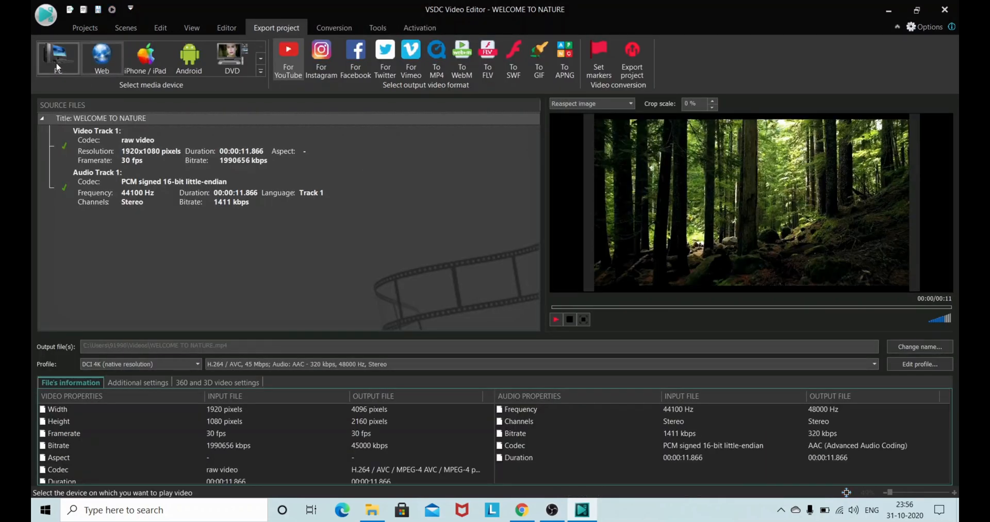
{"action": "left_click", "coordinate": [66, 60]}
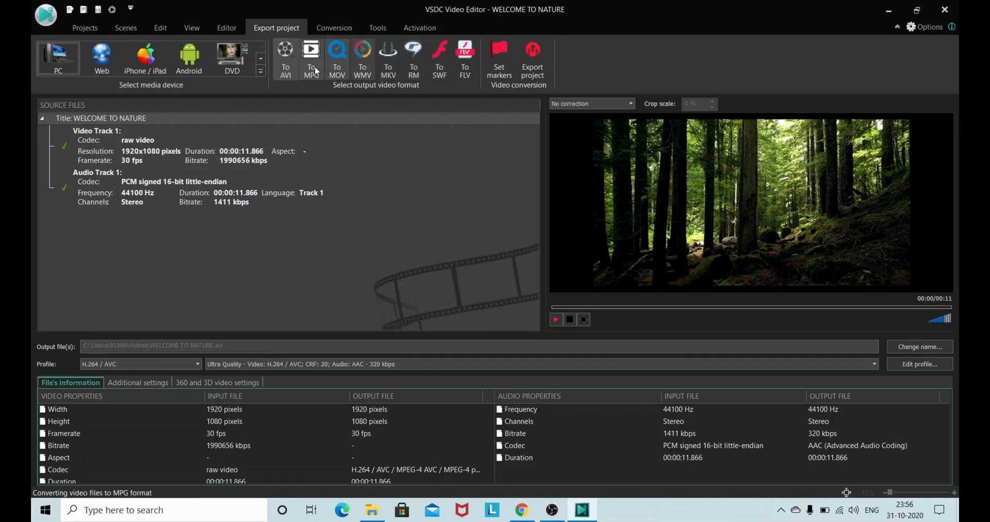
{"action": "left_click", "coordinate": [96, 60]}
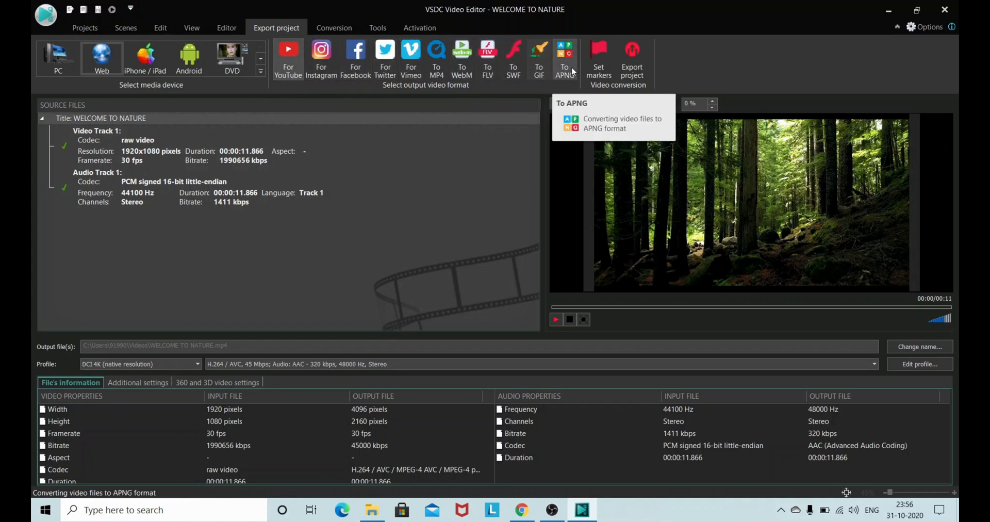
{"action": "left_click", "coordinate": [633, 75]}
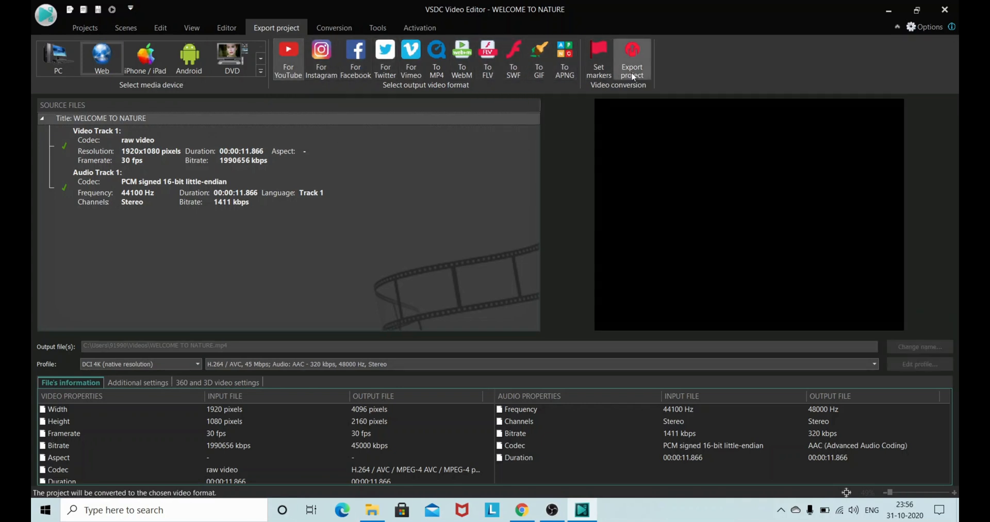